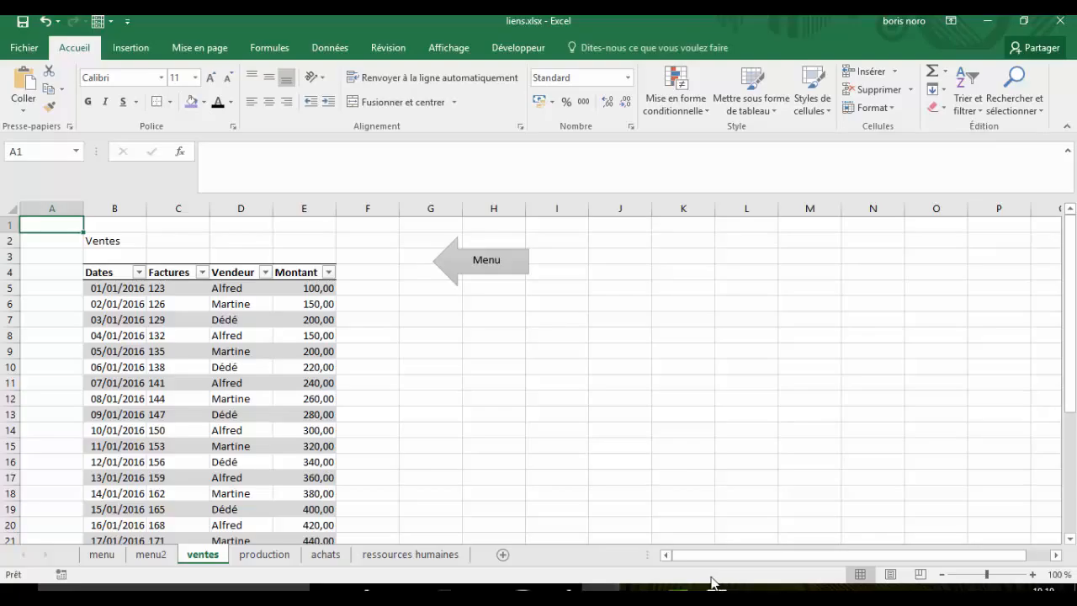
Step: Look through the production, achats and ressources humaines sheets of the workbook
click(265, 555)
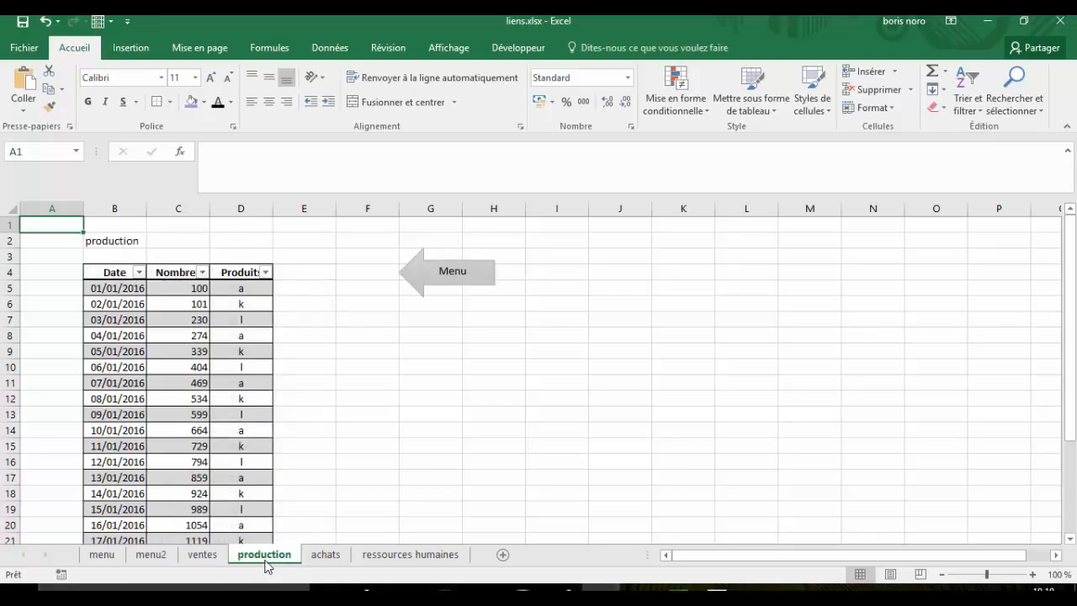
click(325, 559)
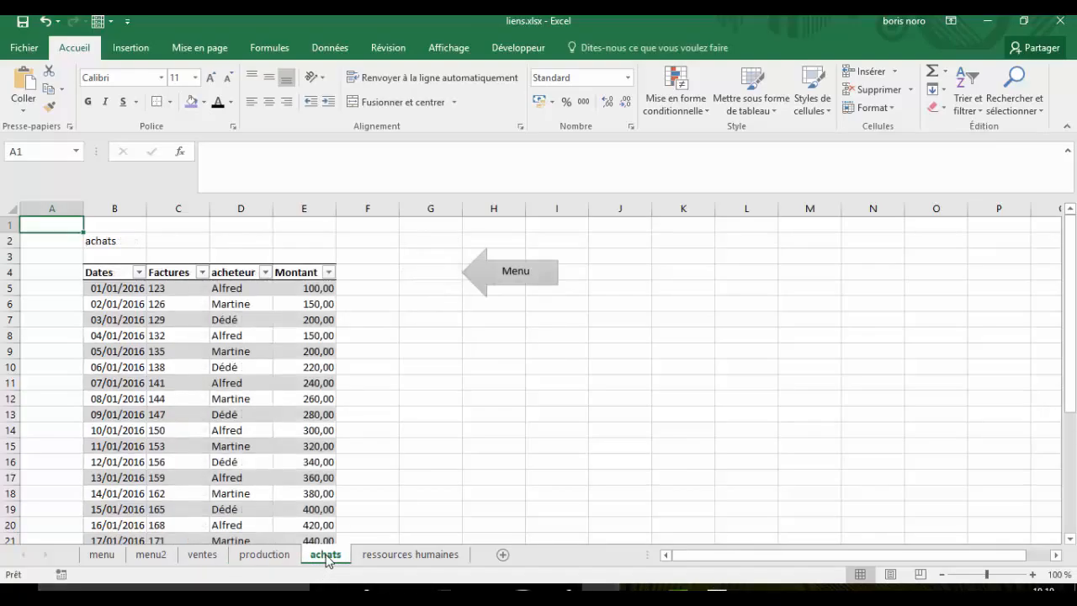
click(381, 557)
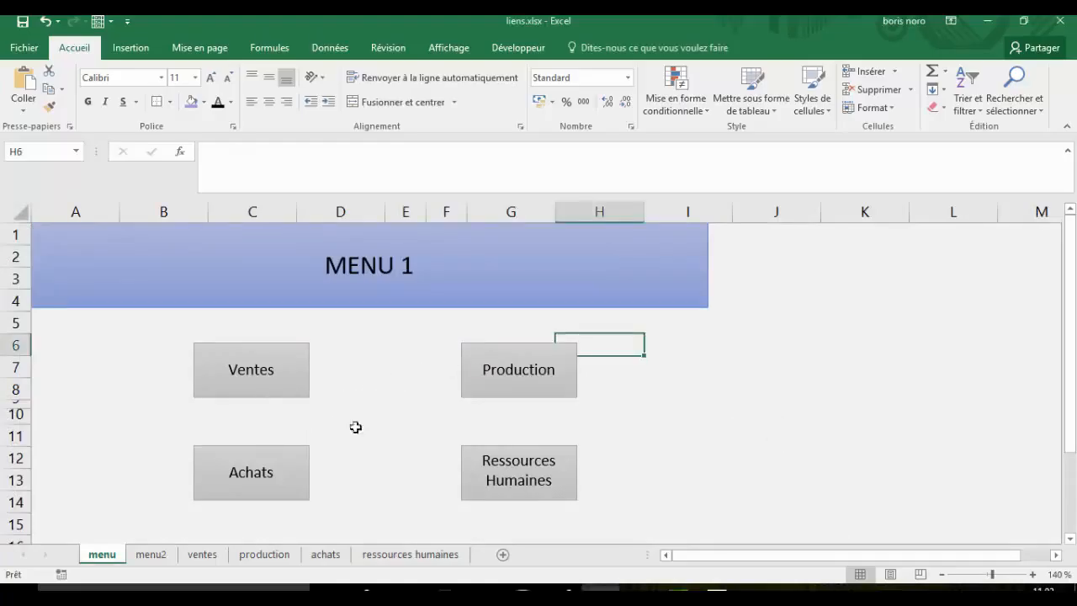
Step: Test the Ventes and Achats links of MENU 1, returning to the menu from each sheet with its Menu arrow
click(294, 396)
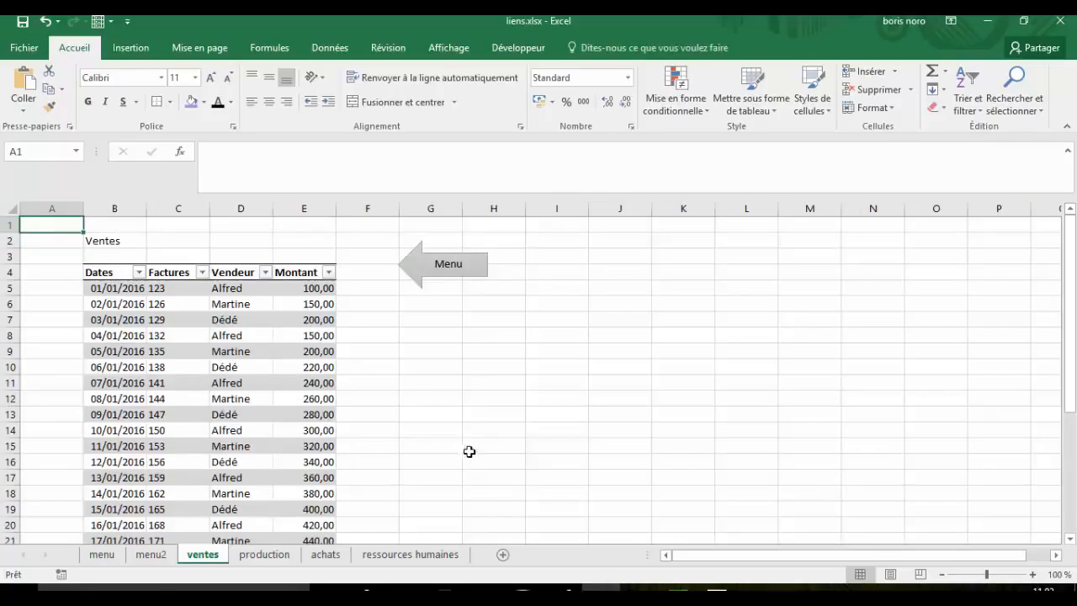
click(438, 277)
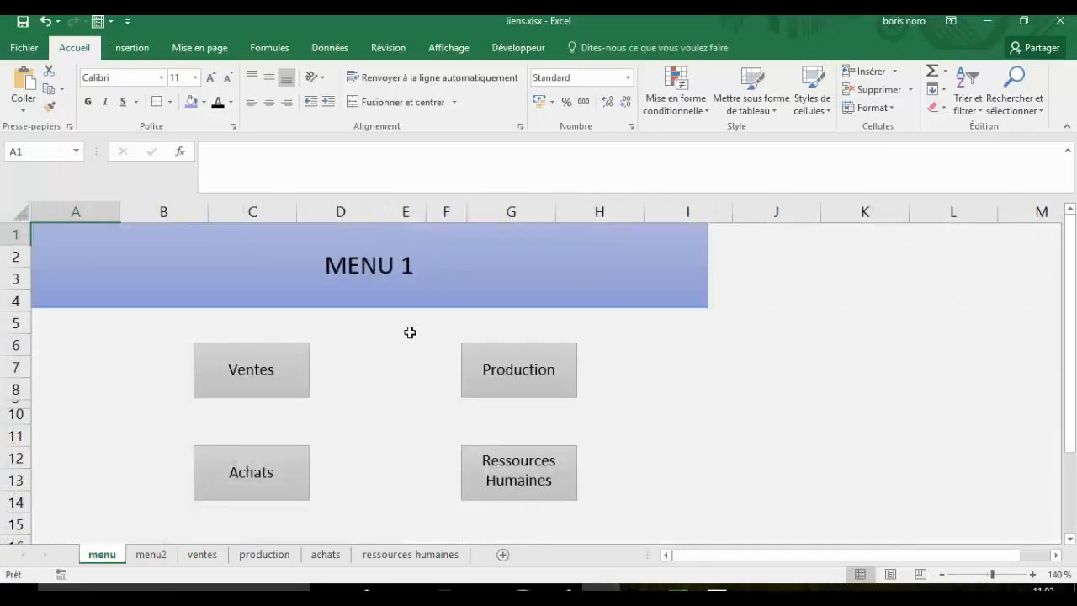
click(298, 472)
click(421, 274)
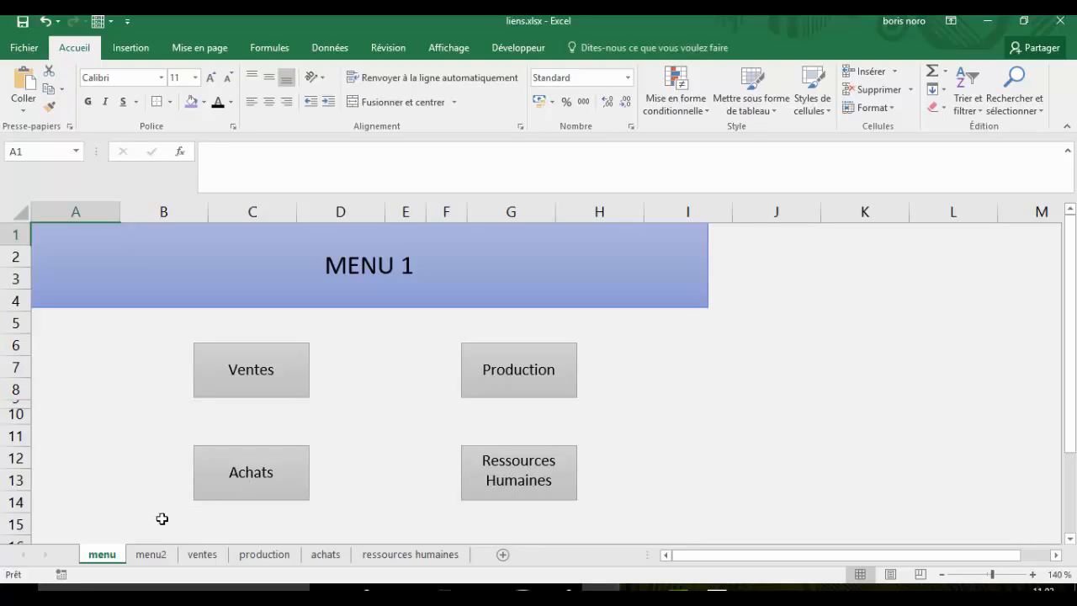
Step: On the menu2 sheet, go to achats through the drop-down list and ok, and return with the Menu arrow
click(151, 554)
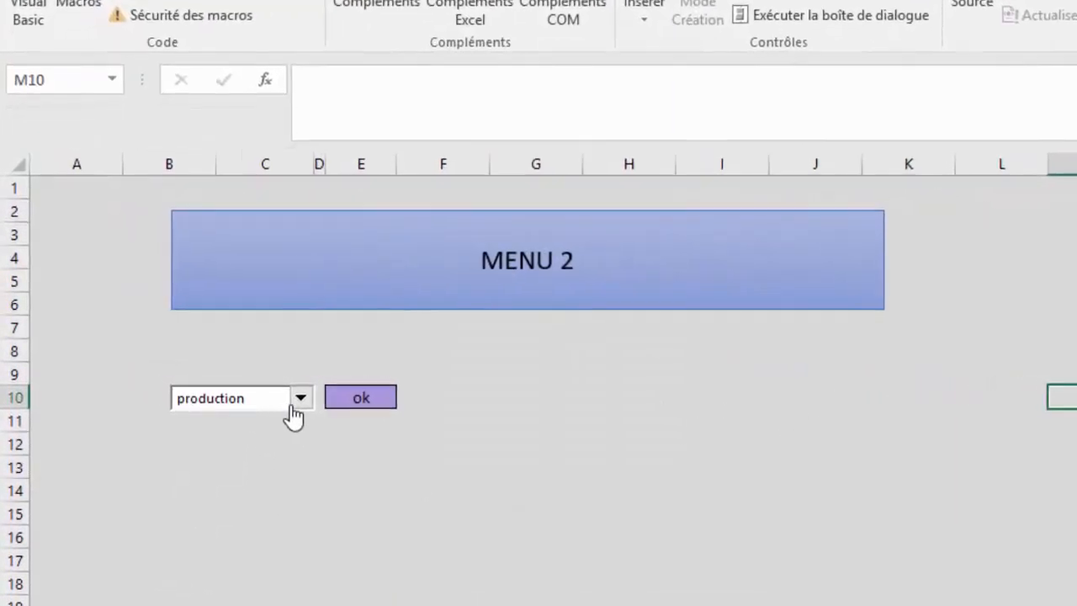
click(300, 400)
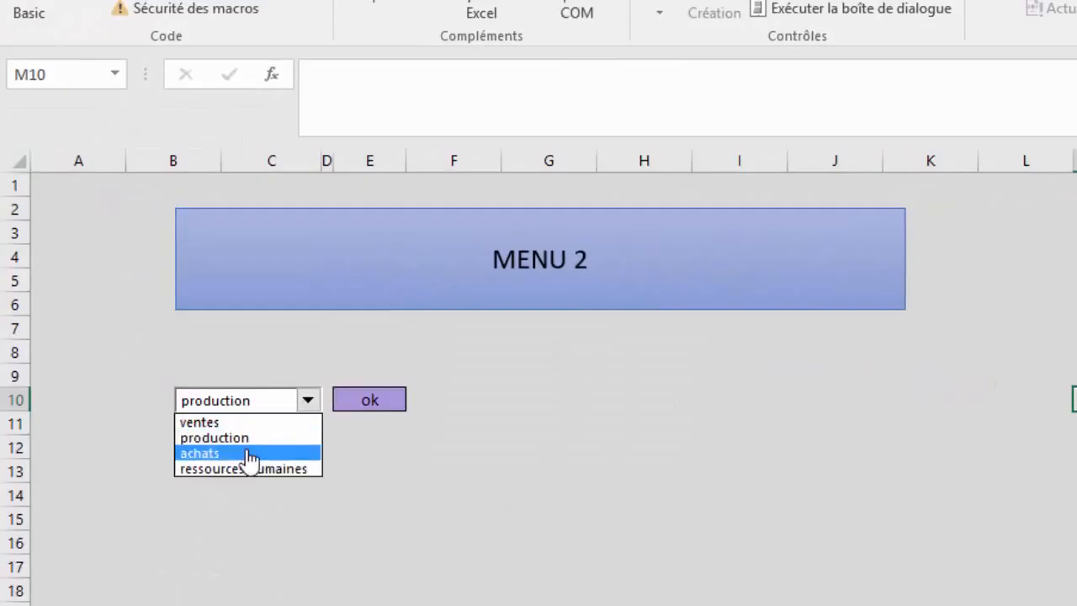
click(250, 455)
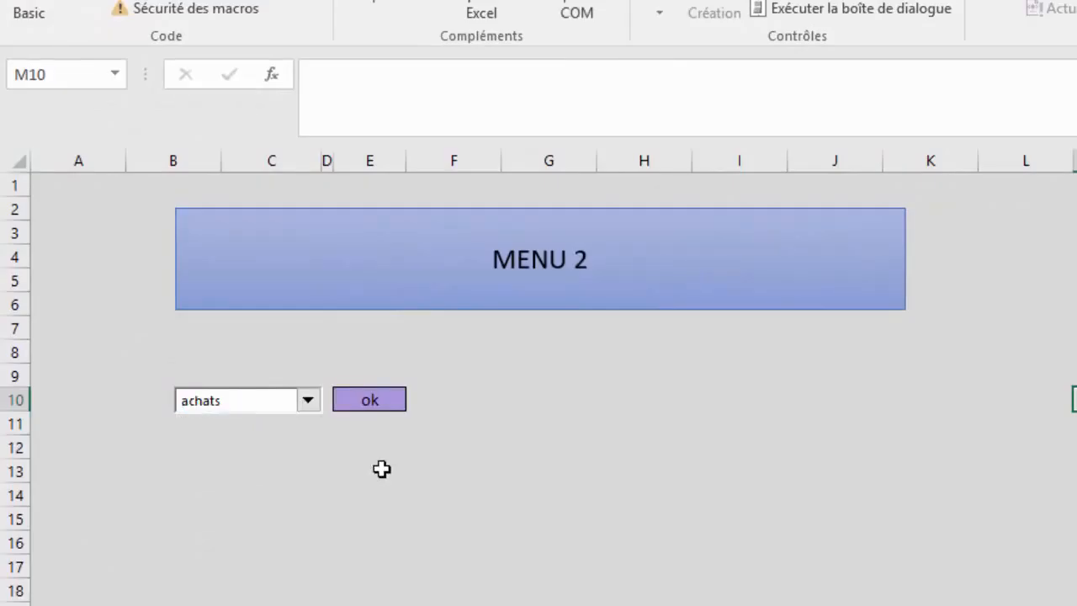
click(370, 404)
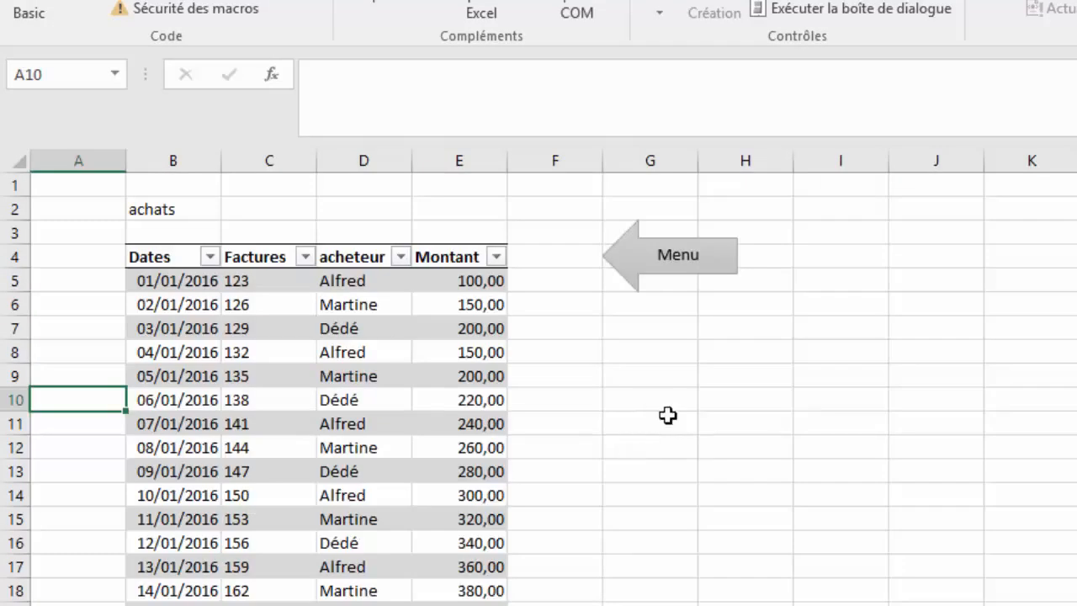
click(661, 268)
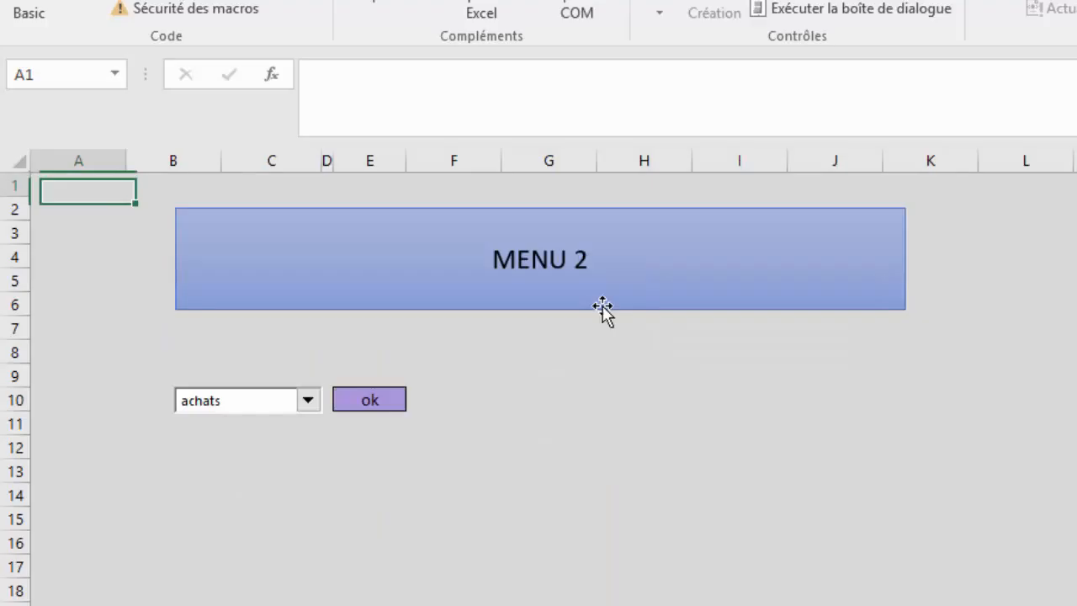
Step: Choose ventes in the MENU 2 drop-down list, go to that sheet with ok, and return to the menu
click(309, 400)
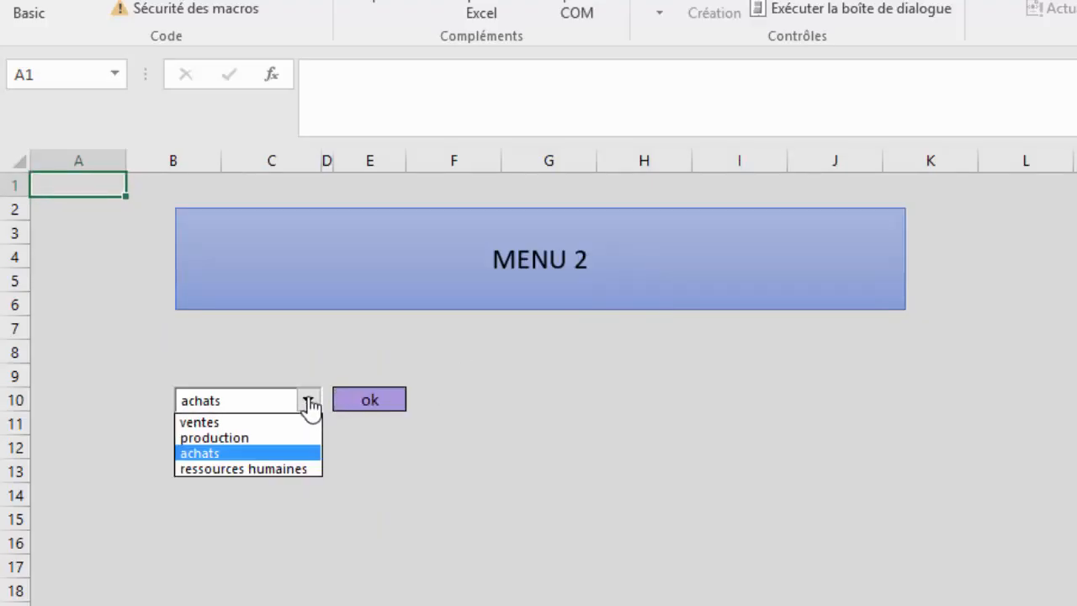
click(249, 420)
click(371, 404)
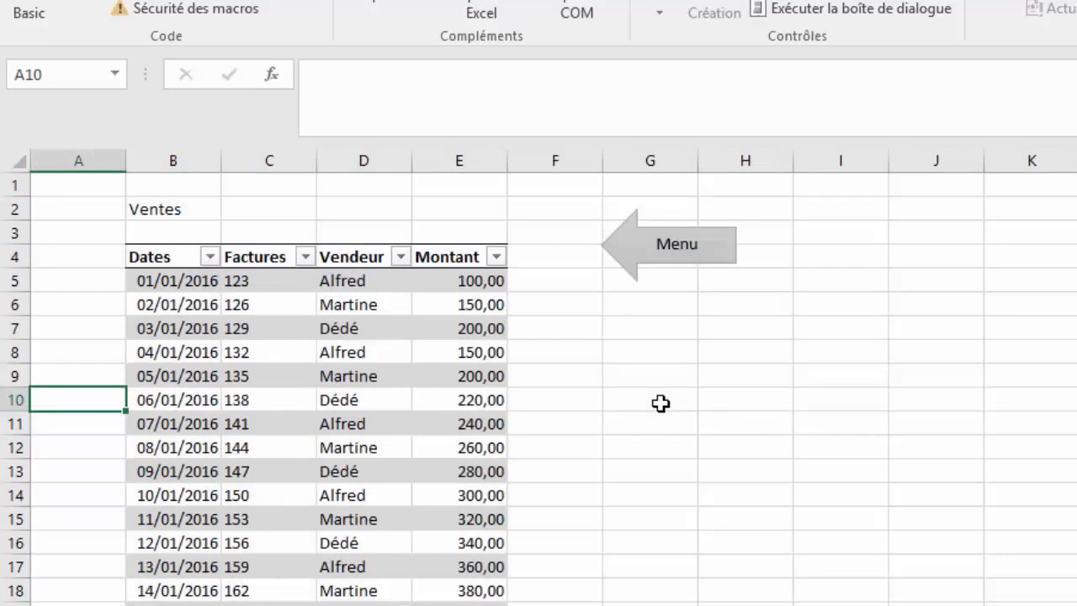
click(680, 267)
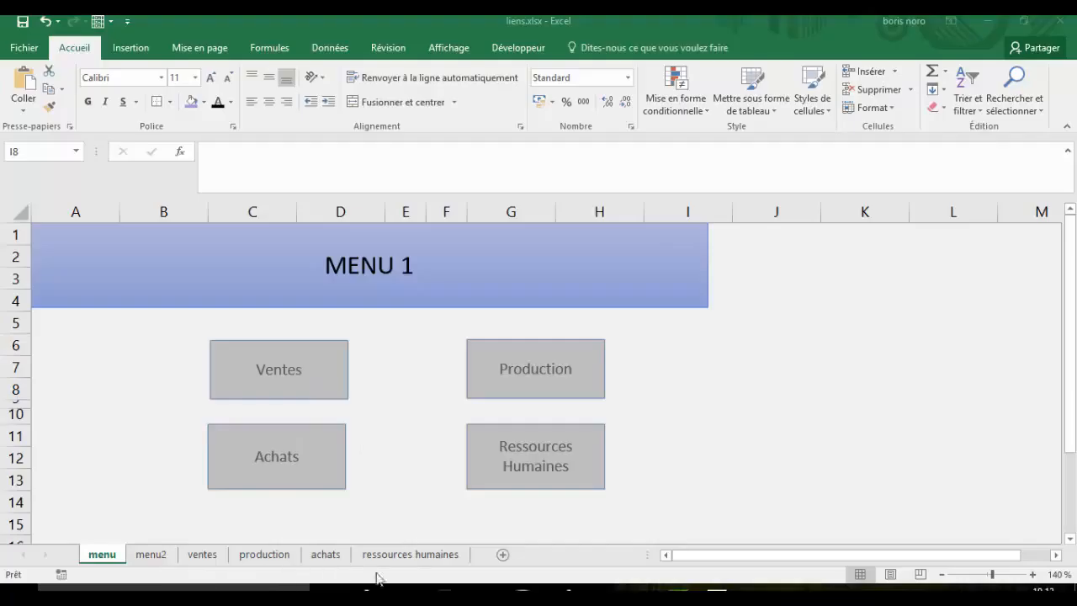
Step: Test the Ventes and Ressources Humaines links on the menu sheet, returning from each sheet with its Menu arrow
click(808, 389)
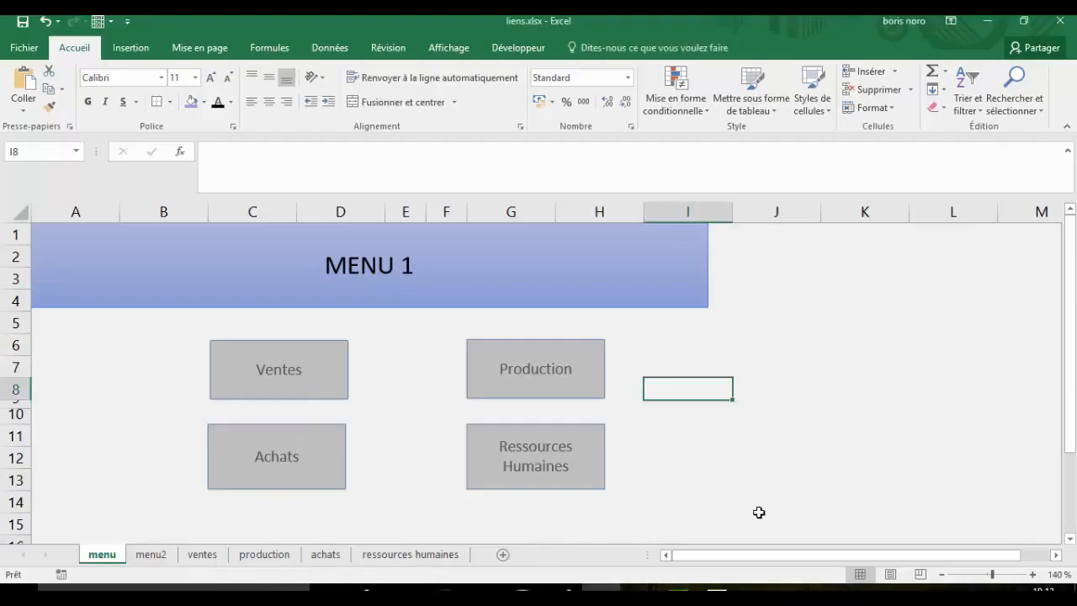
click(308, 382)
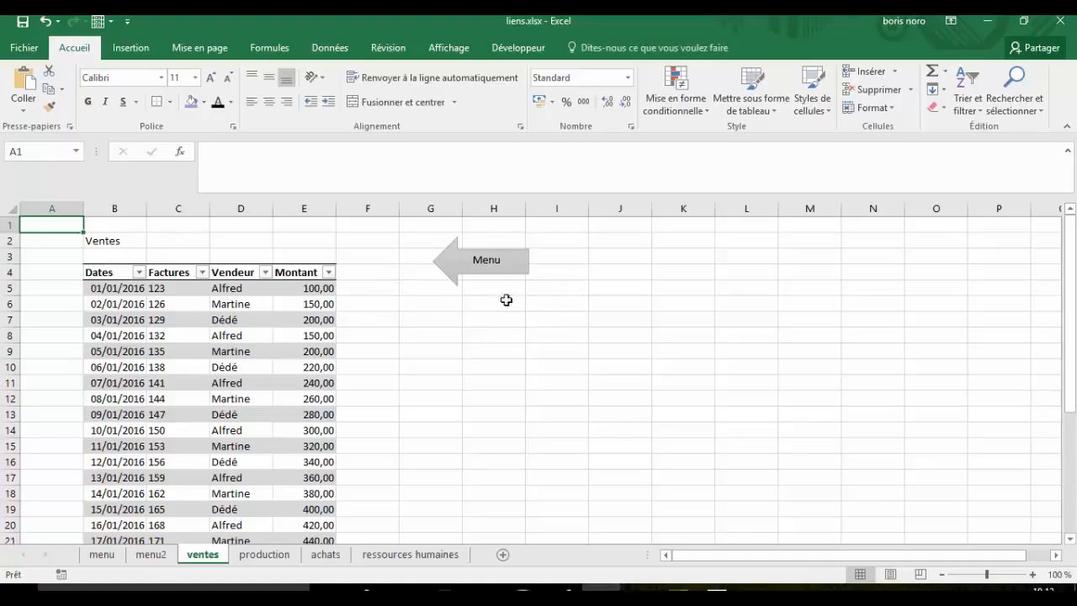
click(499, 268)
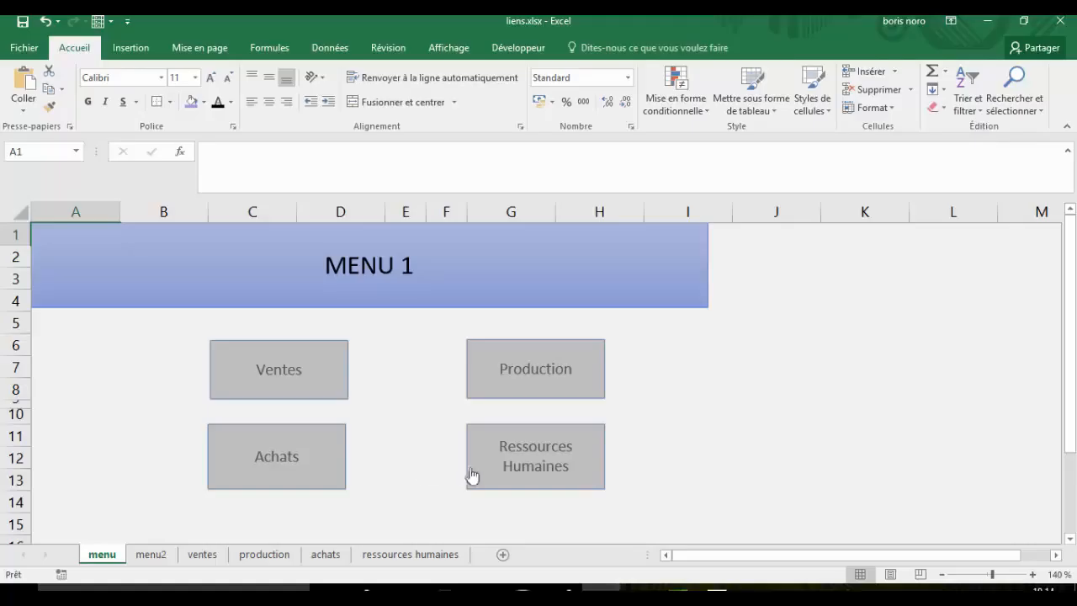
click(516, 457)
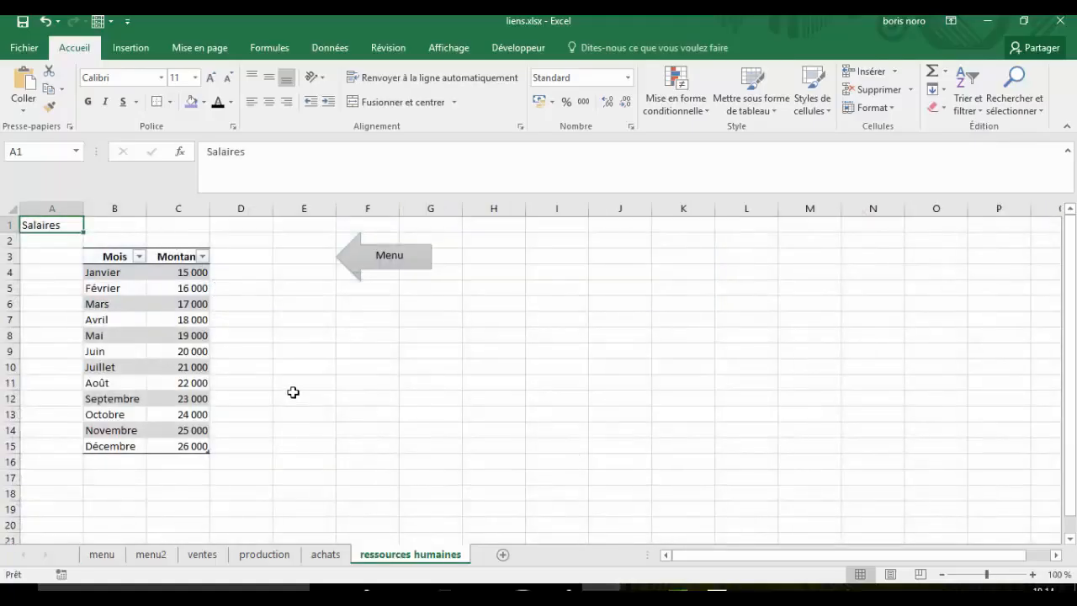
click(357, 249)
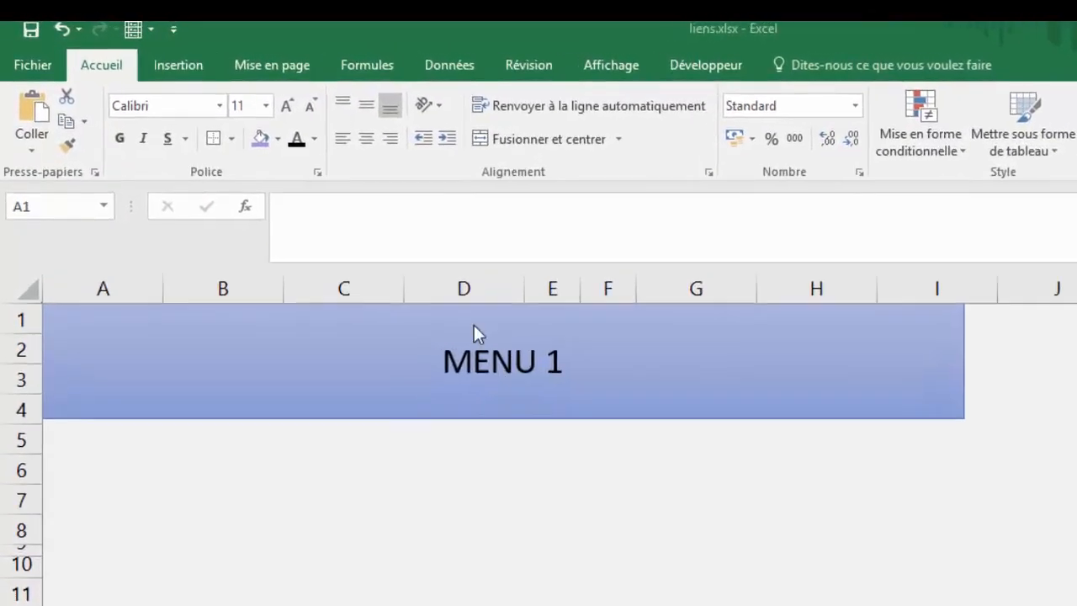
Step: Insert a rectangle shape on the menu sheet below the MENU 1 banner, spanning about B6 to C8
click(196, 66)
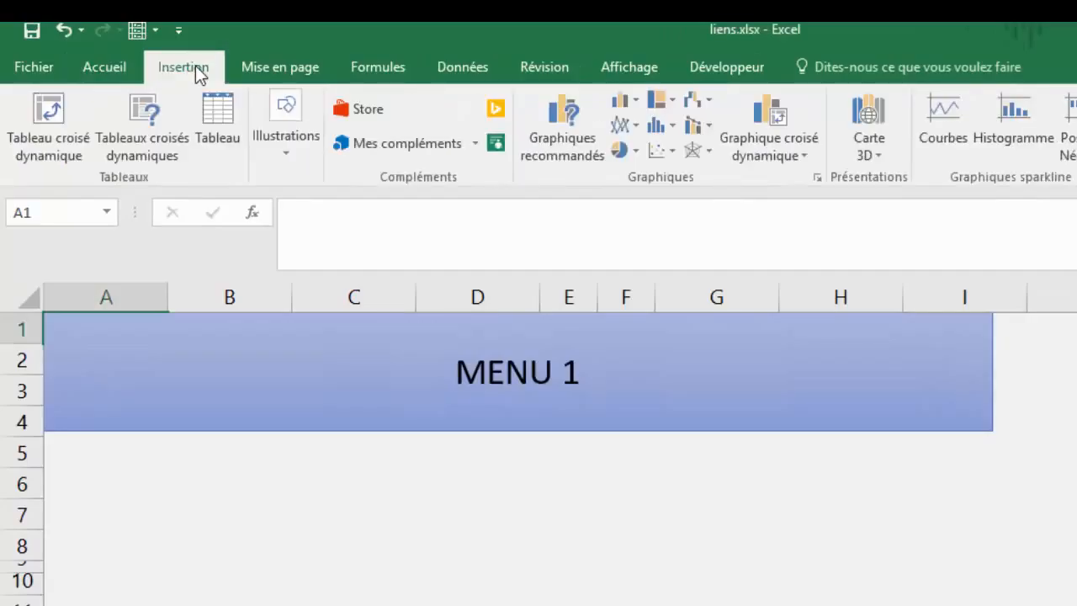
click(286, 157)
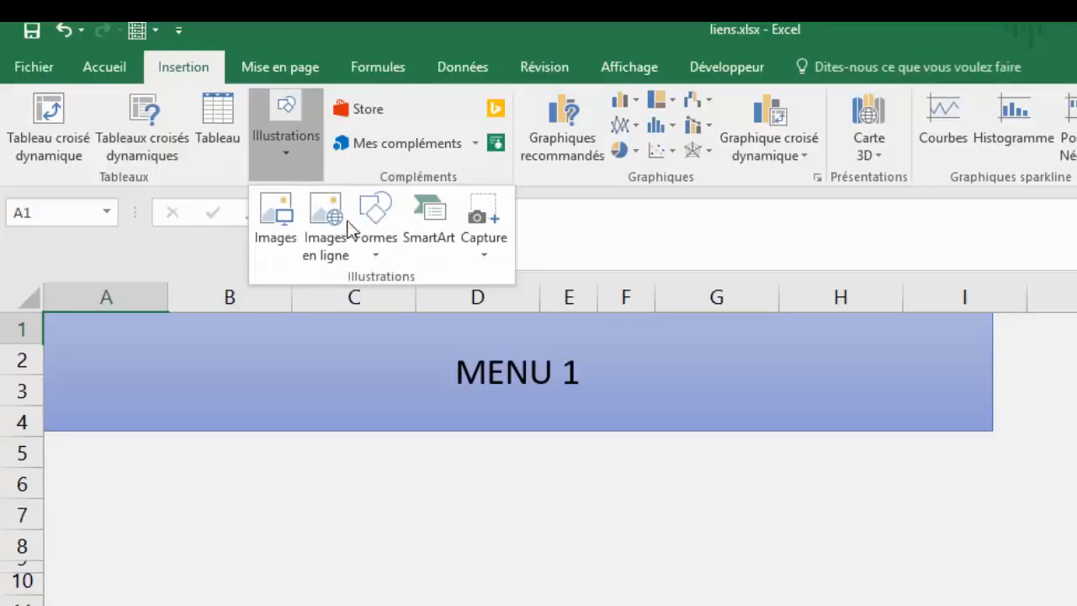
click(385, 257)
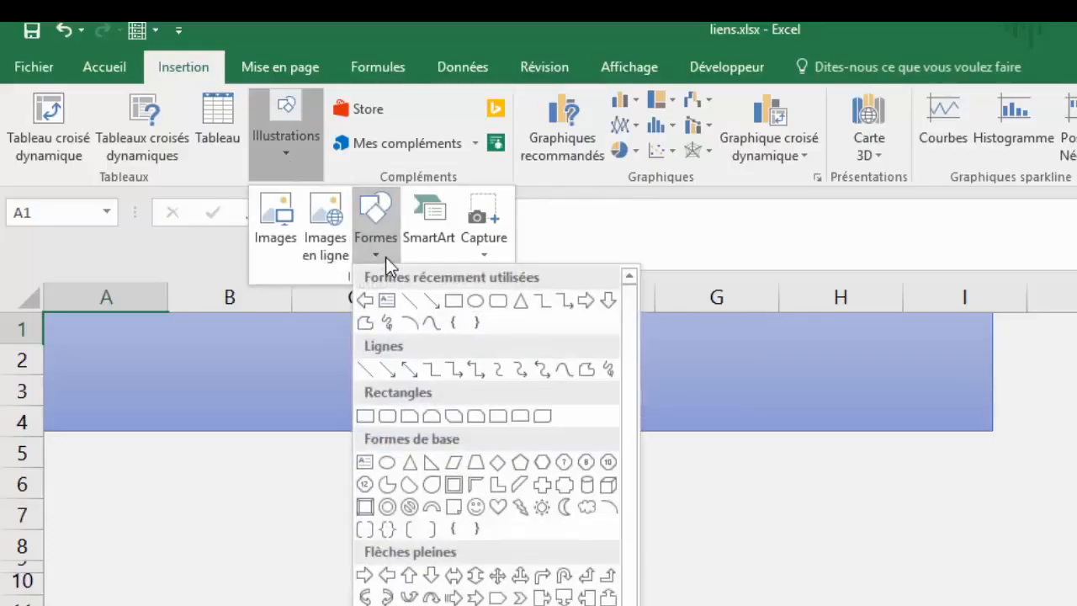
click(454, 305)
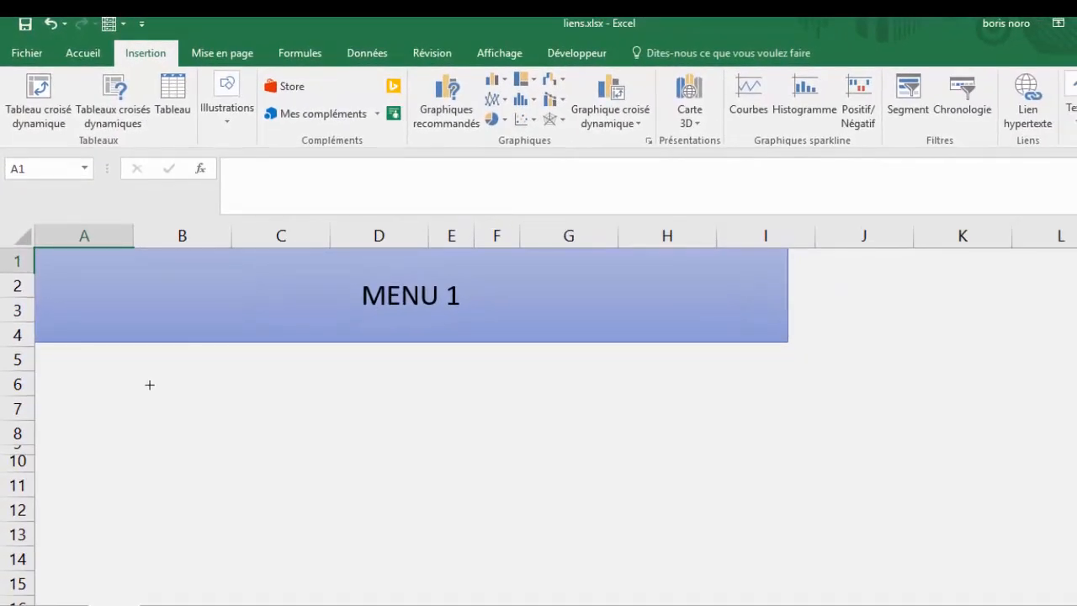
mouse_move(149, 384)
mouse_down()
mouse_move(288, 397)
mouse_move(279, 446)
mouse_up()
click(300, 427)
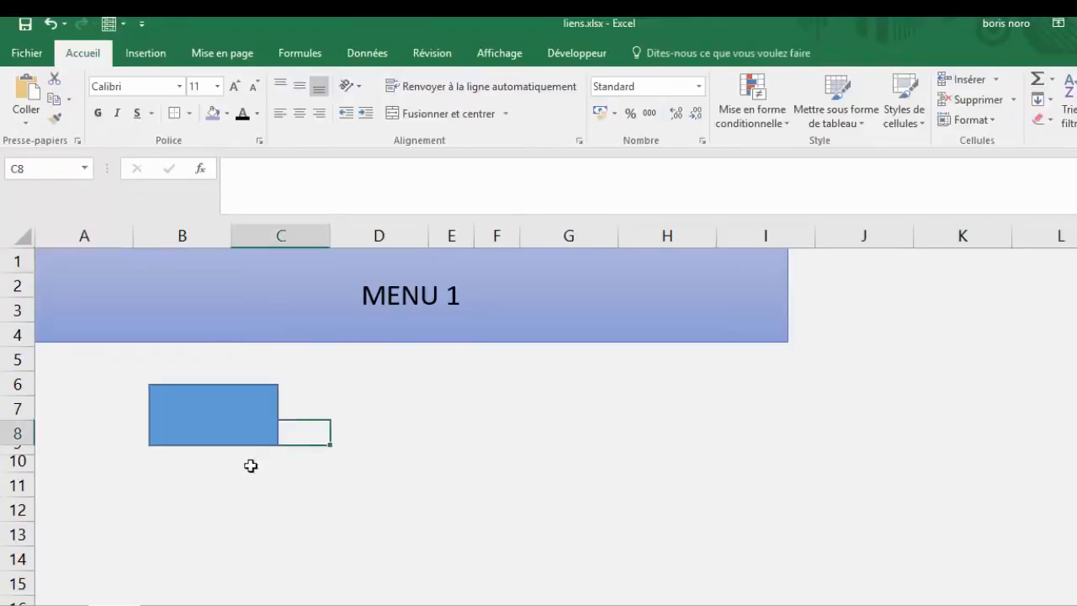
Step: Copy the blue rectangle and paste a second one at cell E7
right_click(231, 422)
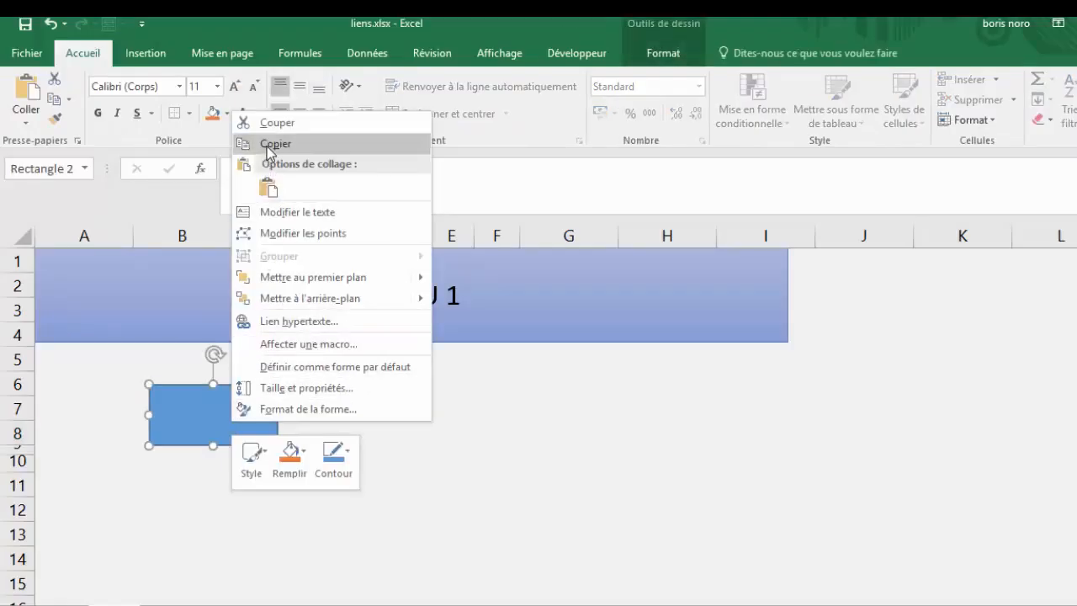
click(271, 145)
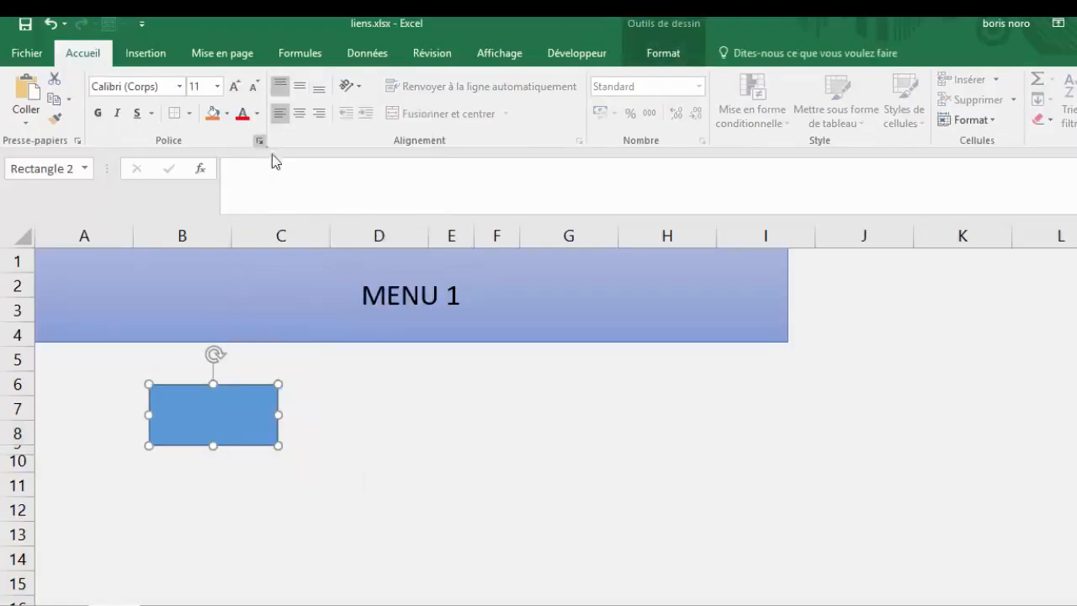
click(468, 401)
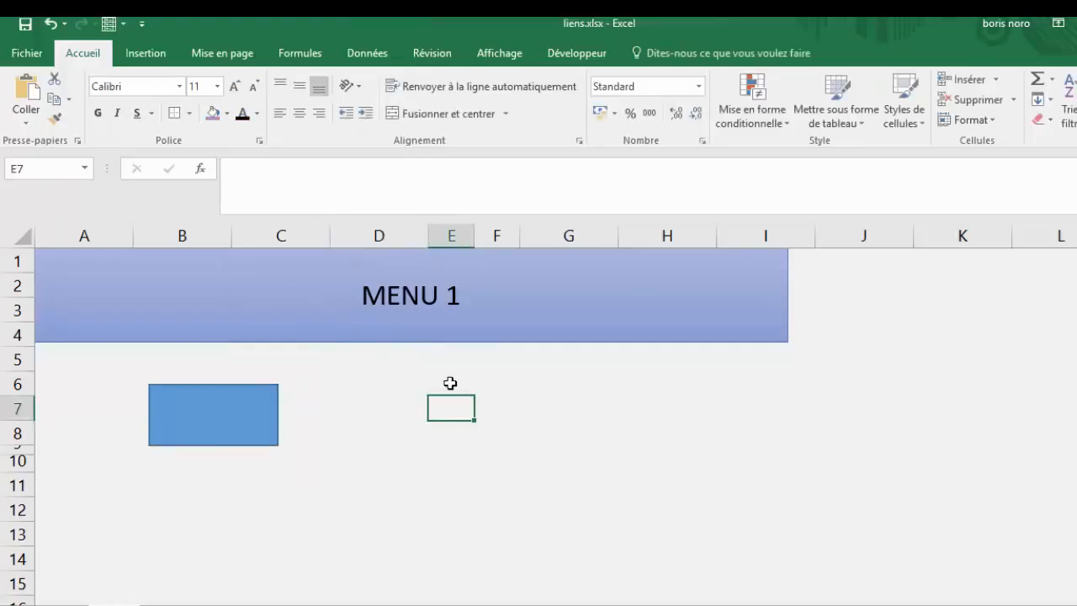
right_click(456, 405)
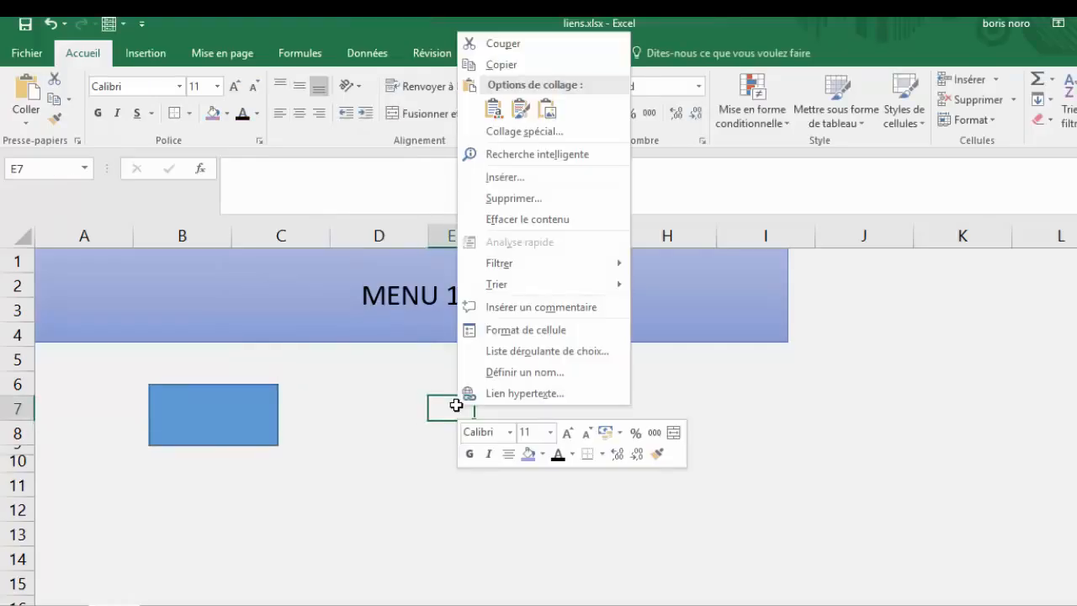
click(494, 110)
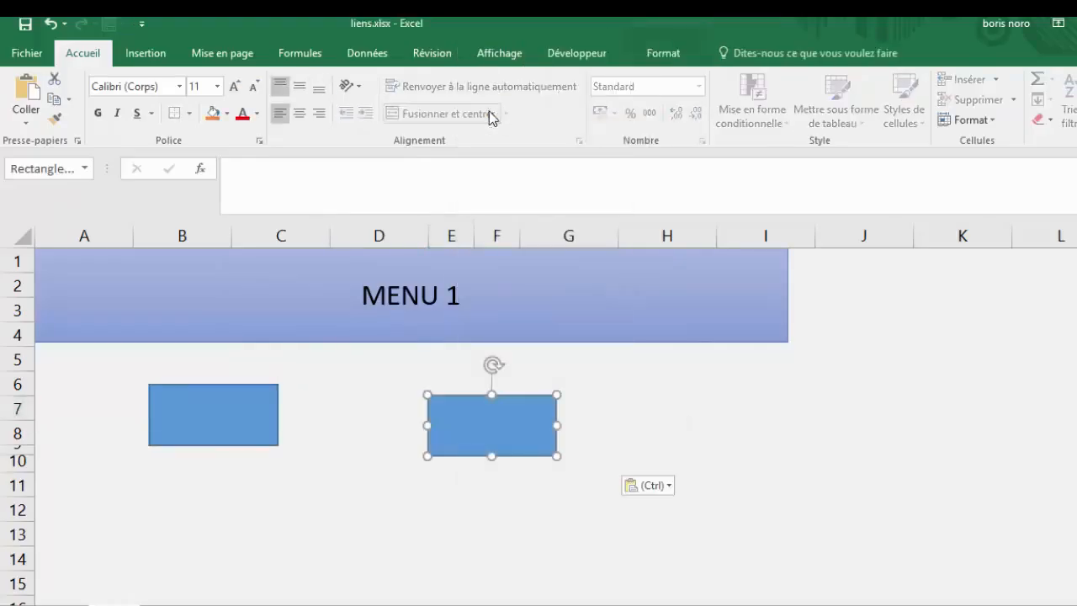
Step: Paste two more copies of the rectangle at cells B12 and D12
click(169, 514)
right_click(169, 515)
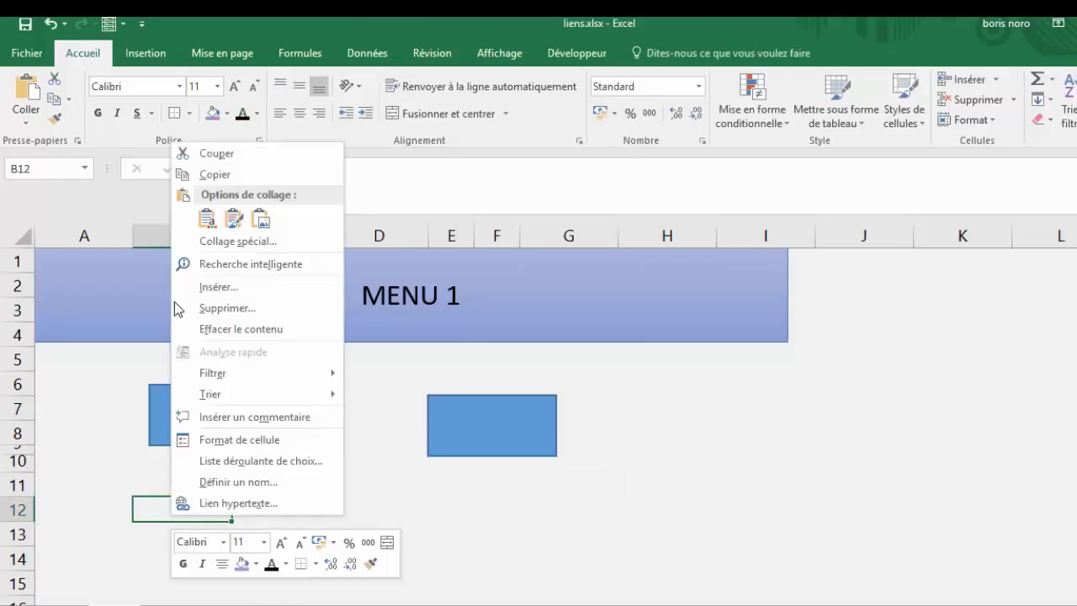
click(206, 218)
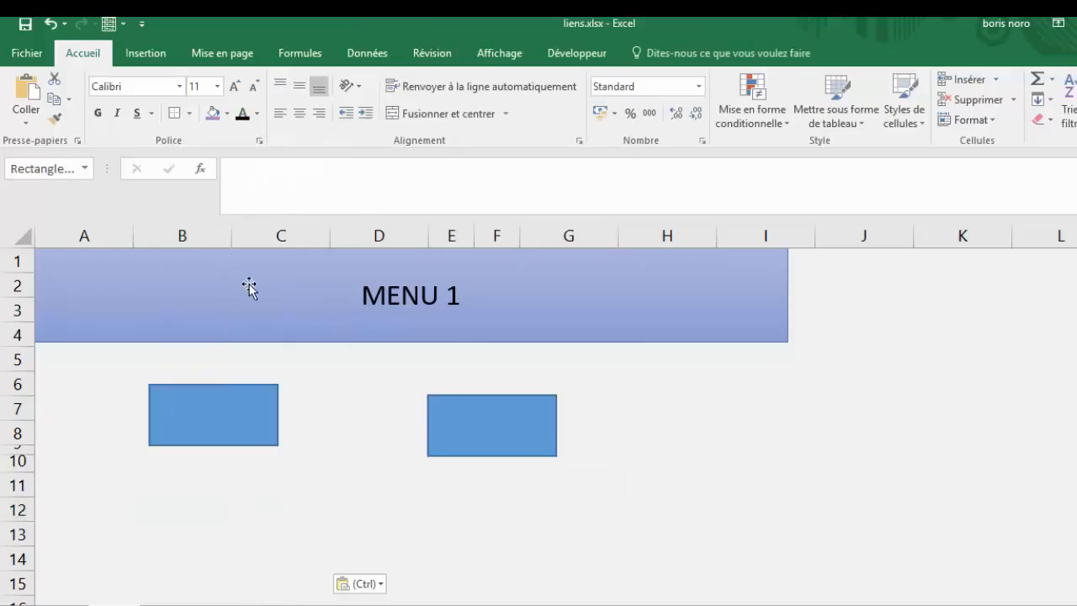
click(425, 511)
right_click(425, 510)
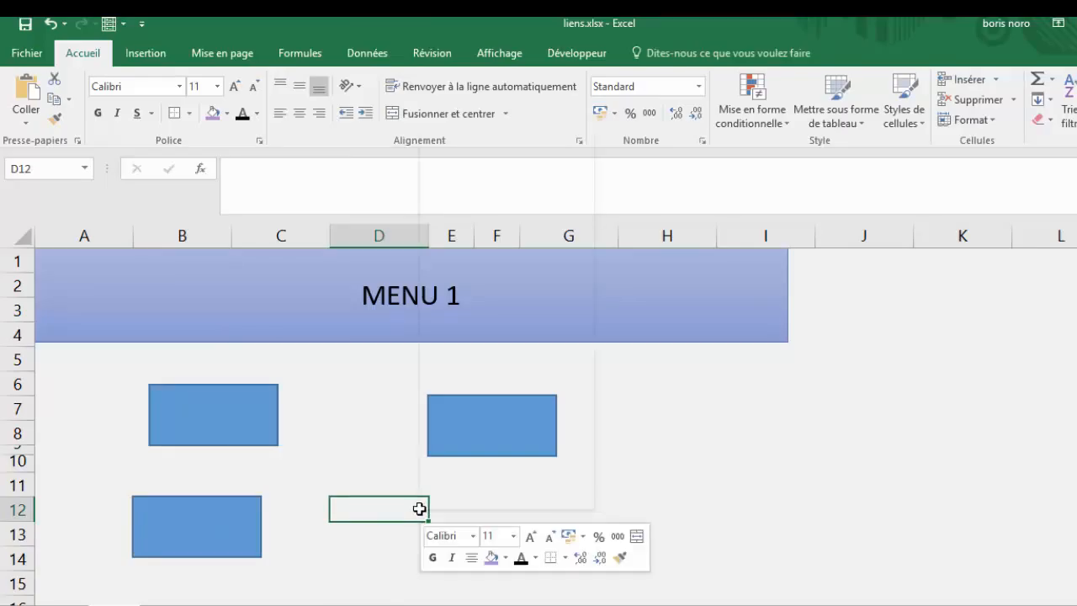
click(448, 214)
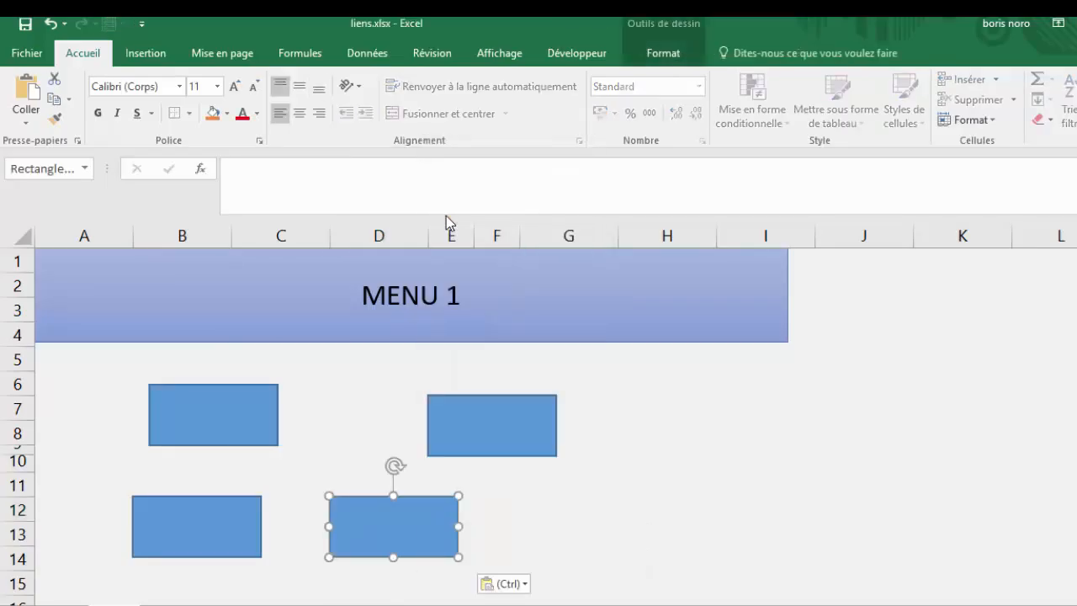
click(706, 482)
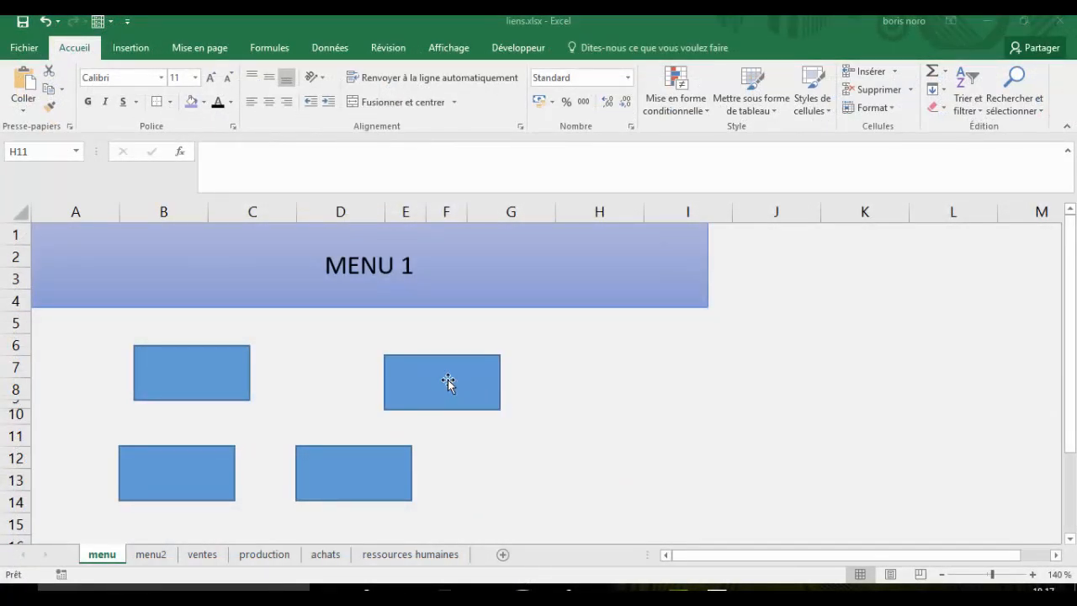
Step: Move the two upper rectangles so one sits over column C and the other over column G, in rows 6 to 8
click(472, 388)
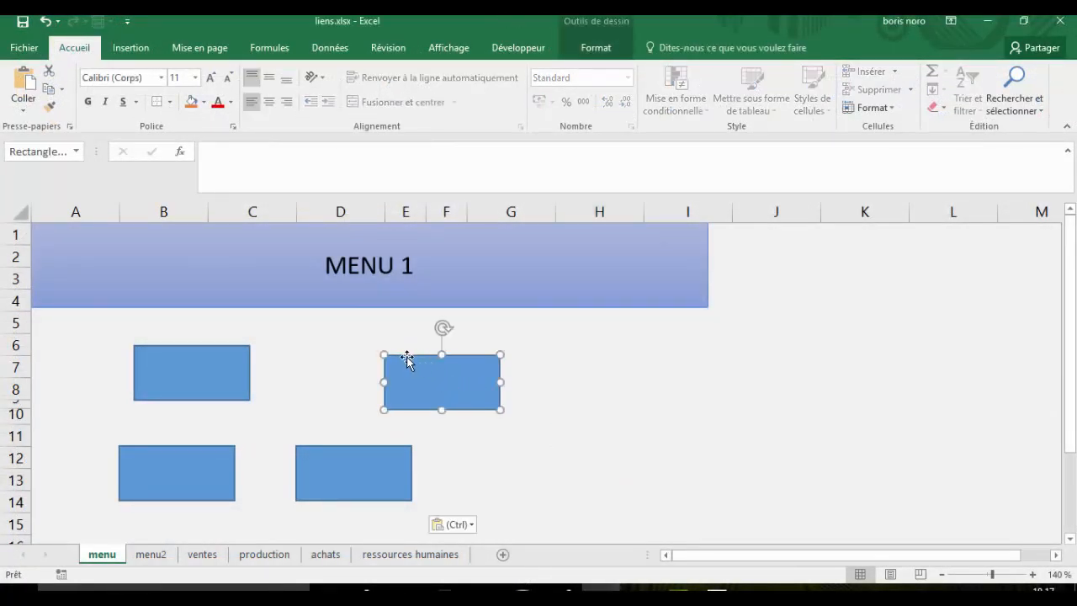
drag(409, 361, 491, 346)
click(232, 359)
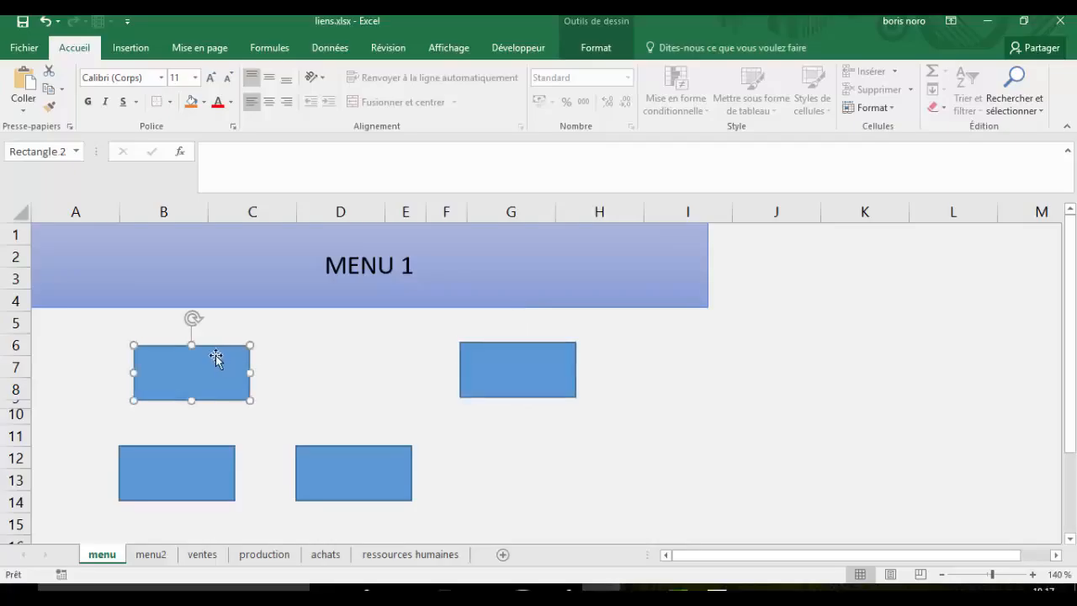
drag(220, 353, 276, 352)
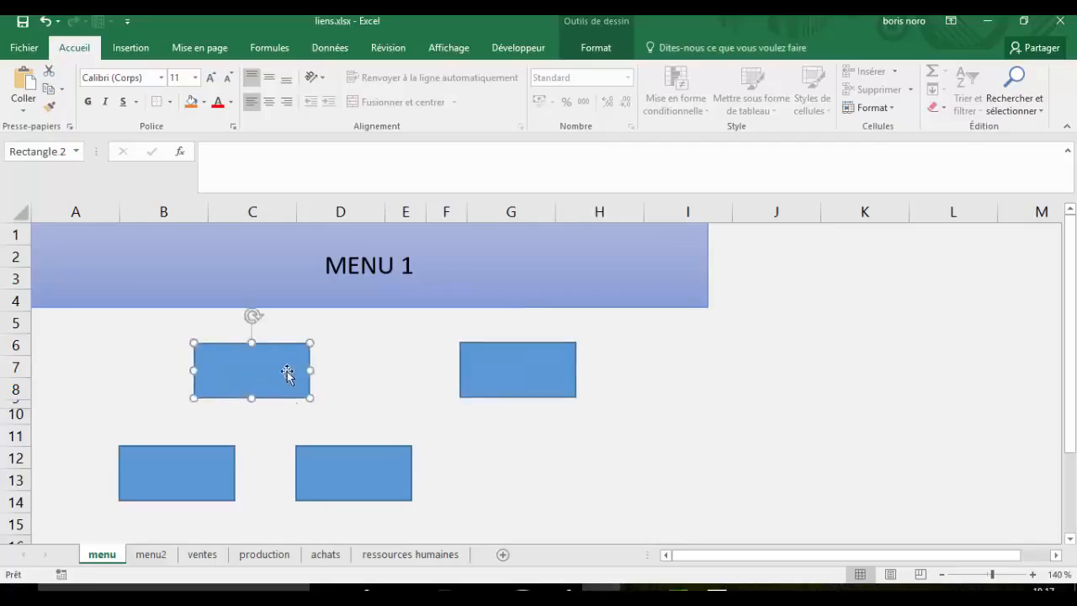
Step: Move the two lower rectangles beneath the upper ones, over columns C and G in rows 12 to 14
click(342, 481)
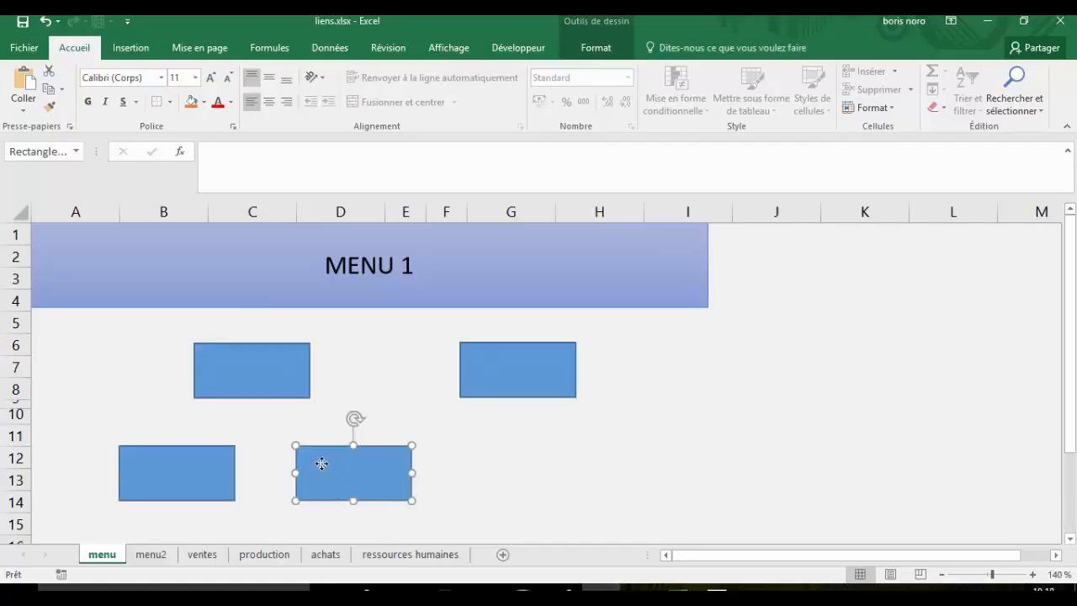
drag(321, 464, 484, 464)
click(190, 470)
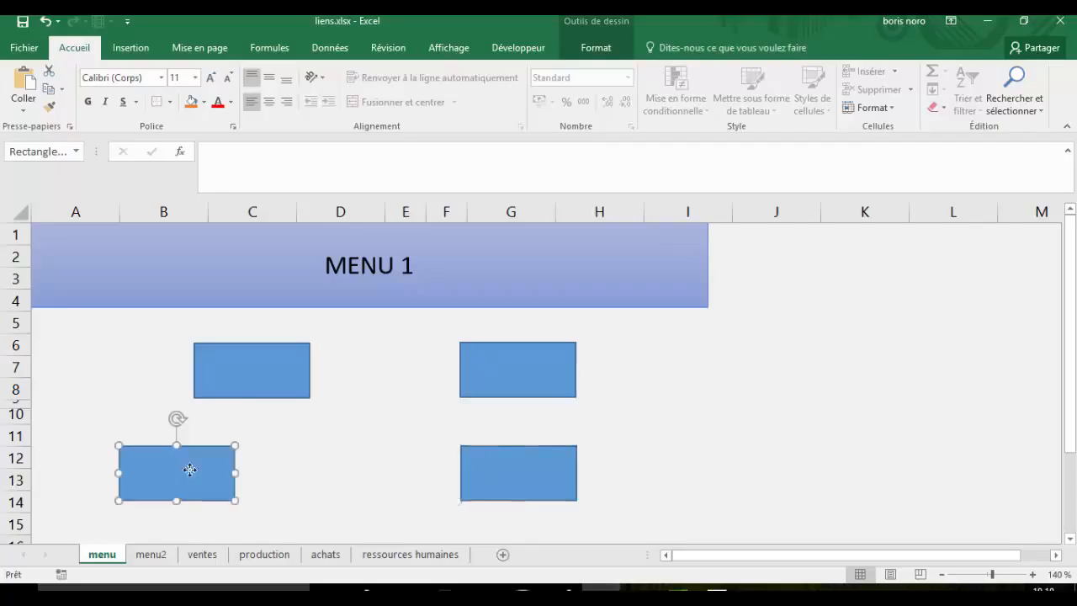
drag(190, 470, 252, 468)
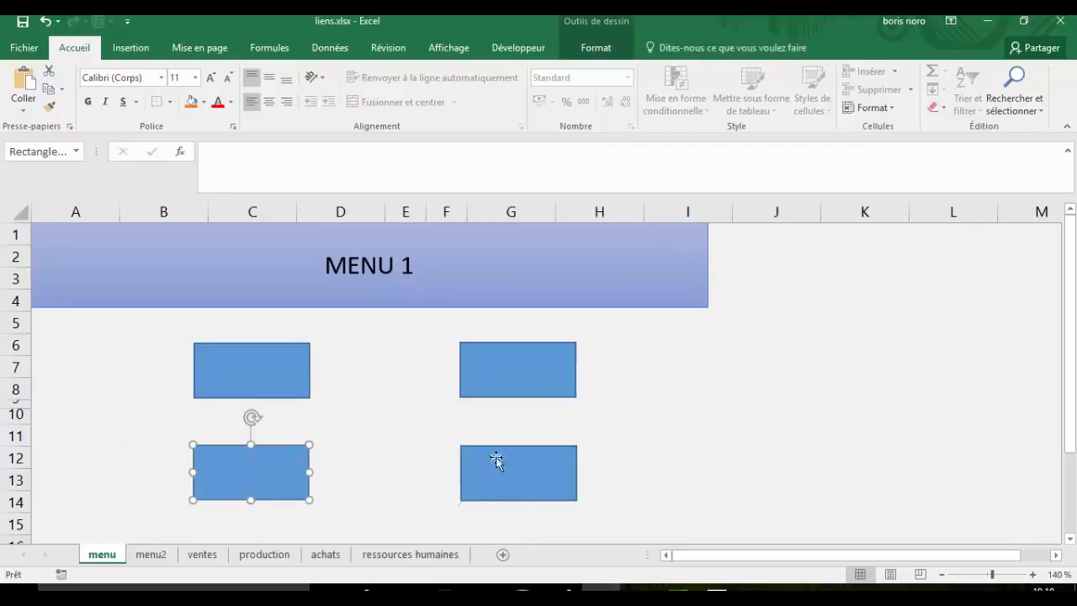
click(649, 415)
click(828, 428)
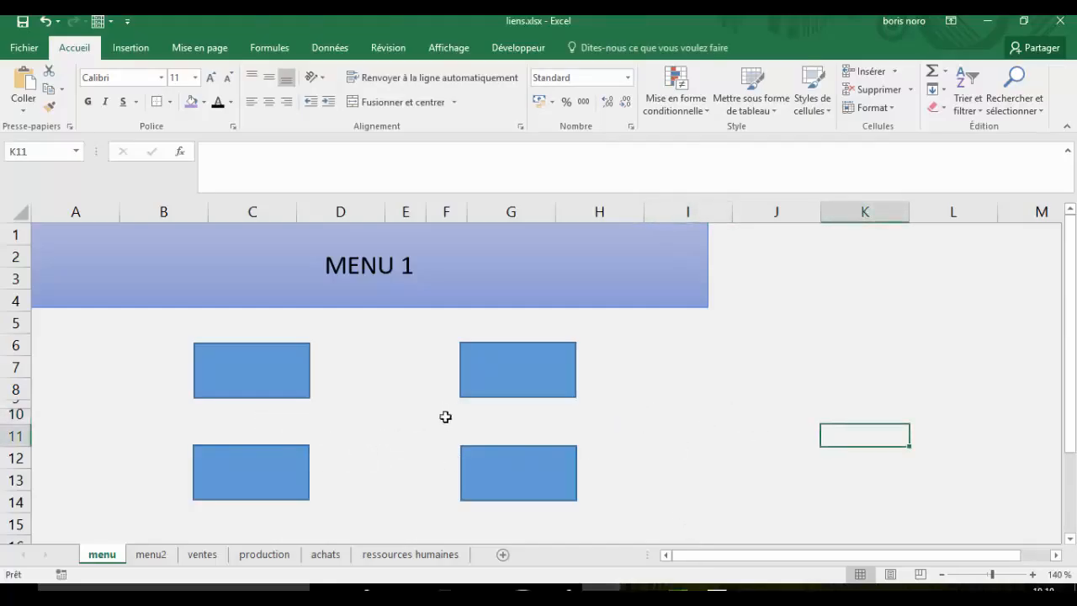
Step: Align the two upper-row rectangles with each other along their top edges
click(264, 374)
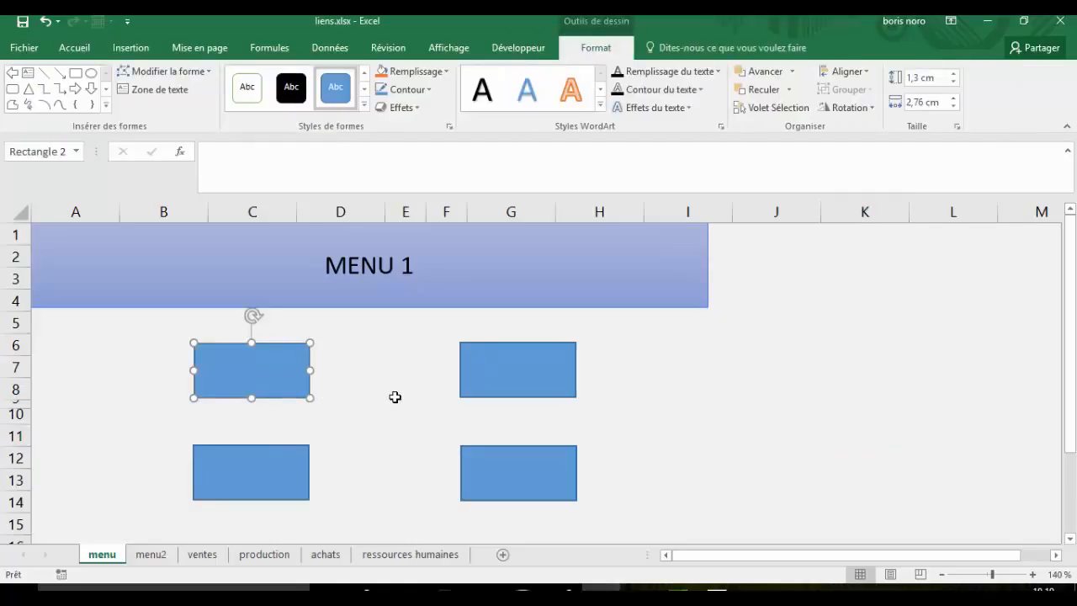
ctrl+click(489, 376)
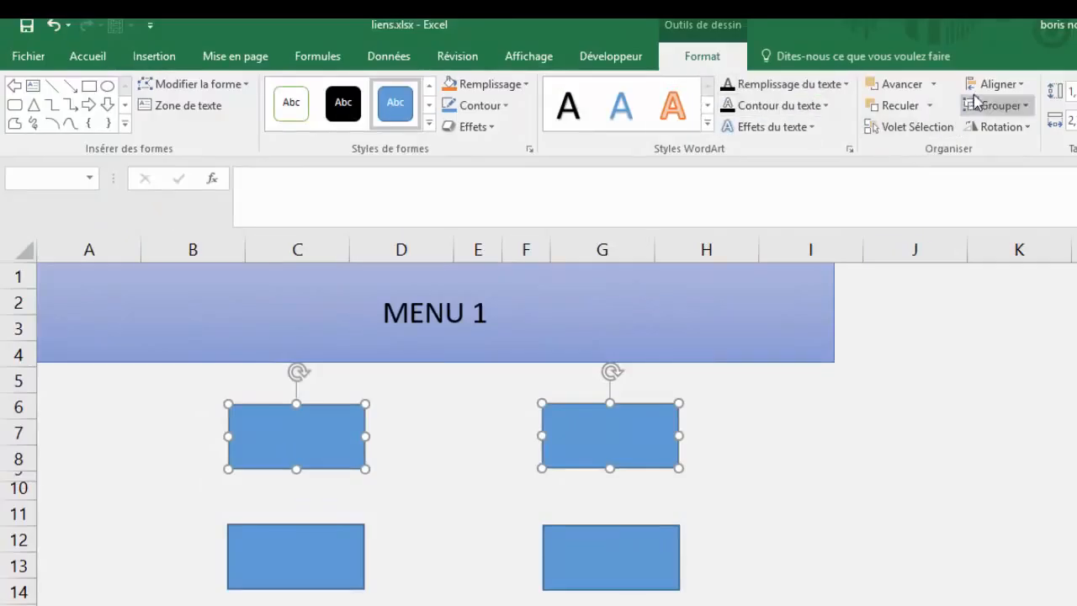
click(1023, 85)
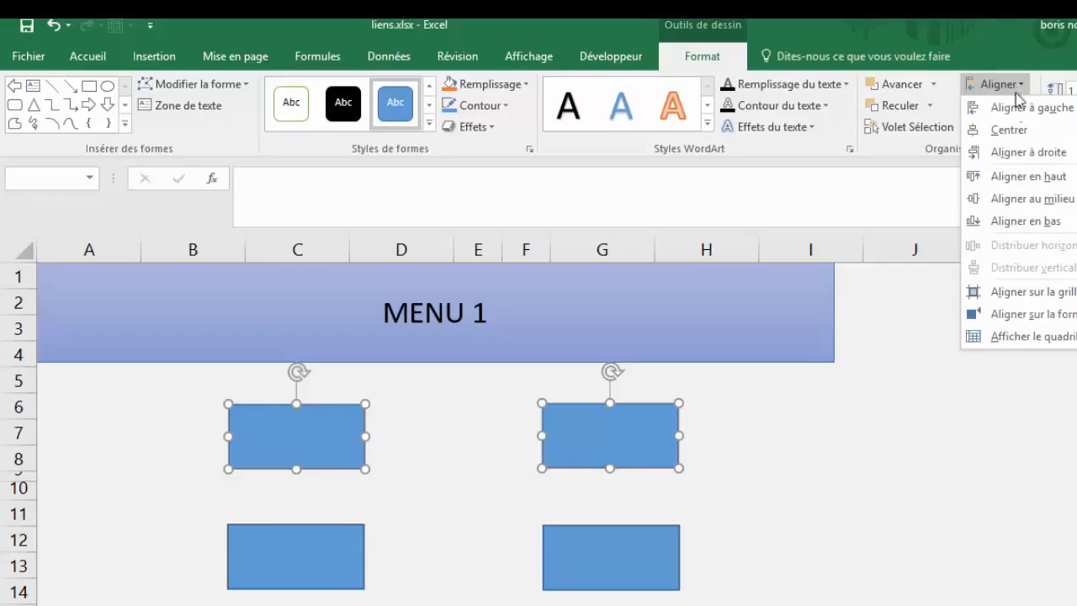
click(1014, 177)
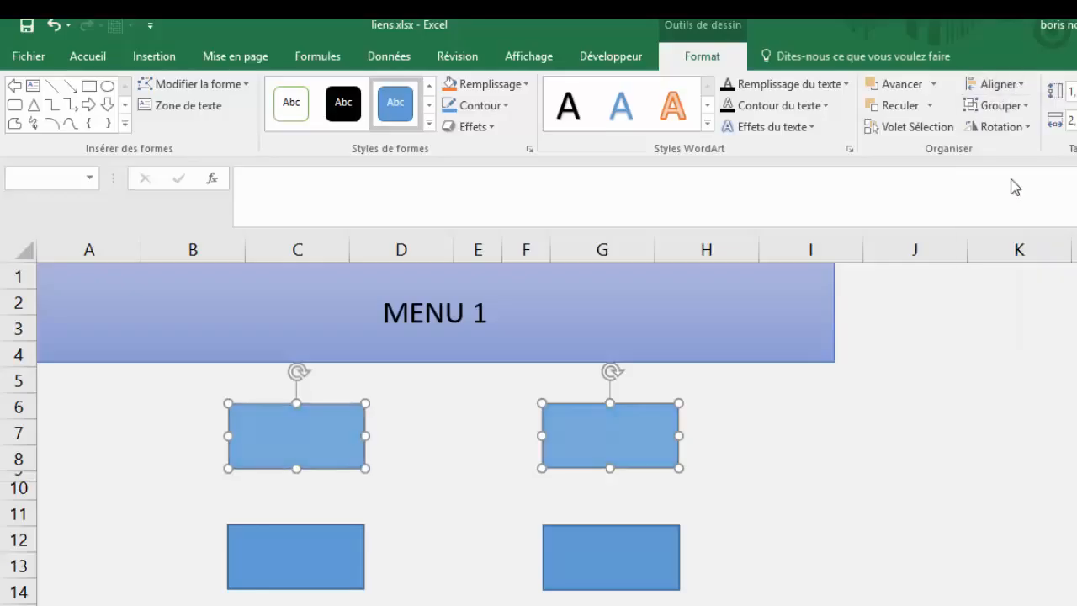
click(855, 442)
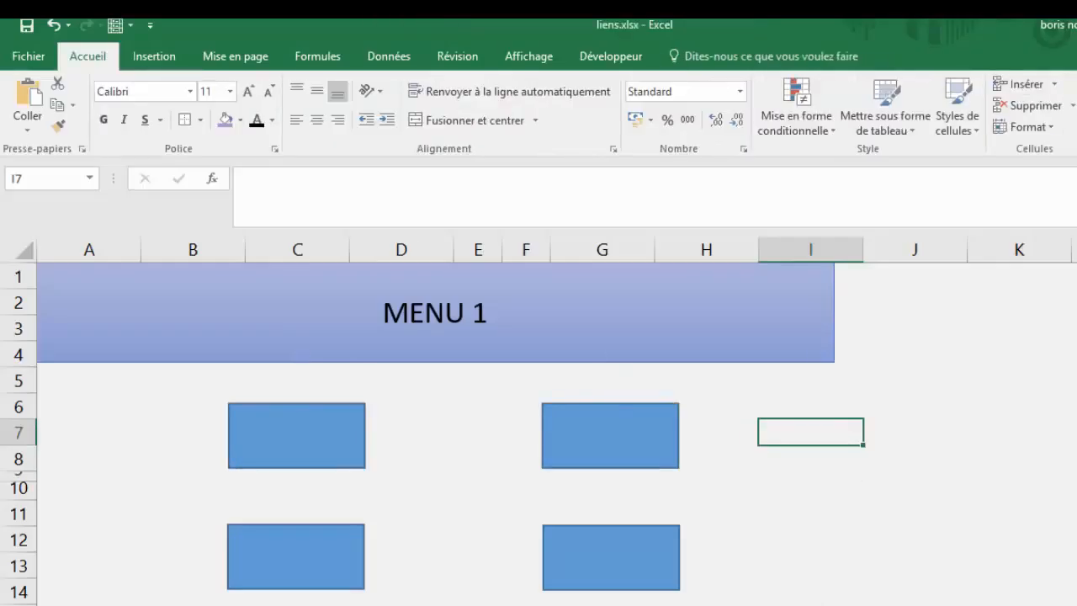
Step: Align the two lower-row rectangles with each other along their top edges
click(320, 575)
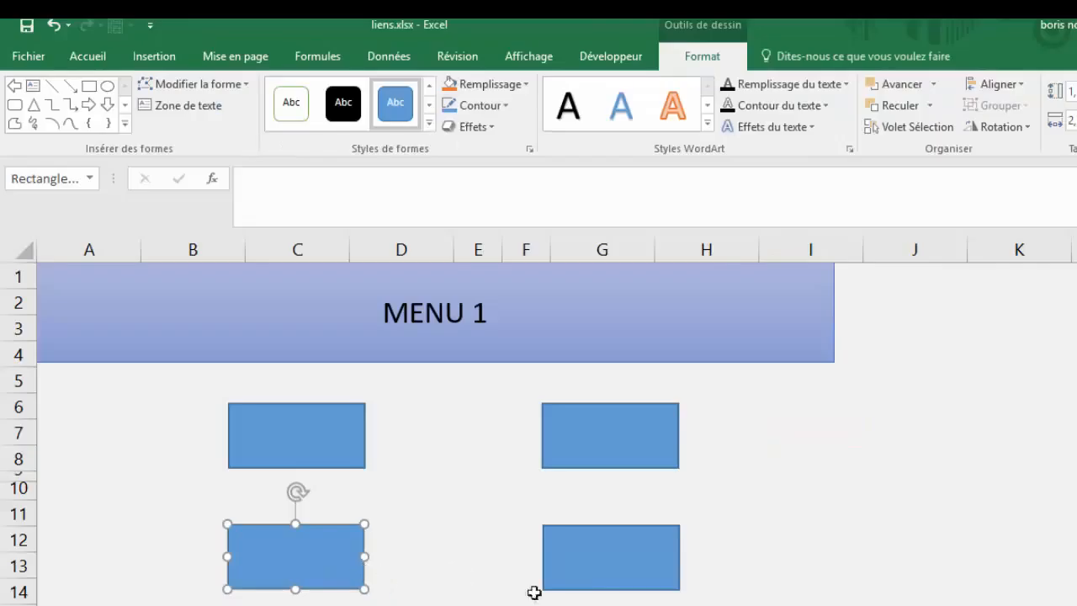
ctrl+click(596, 559)
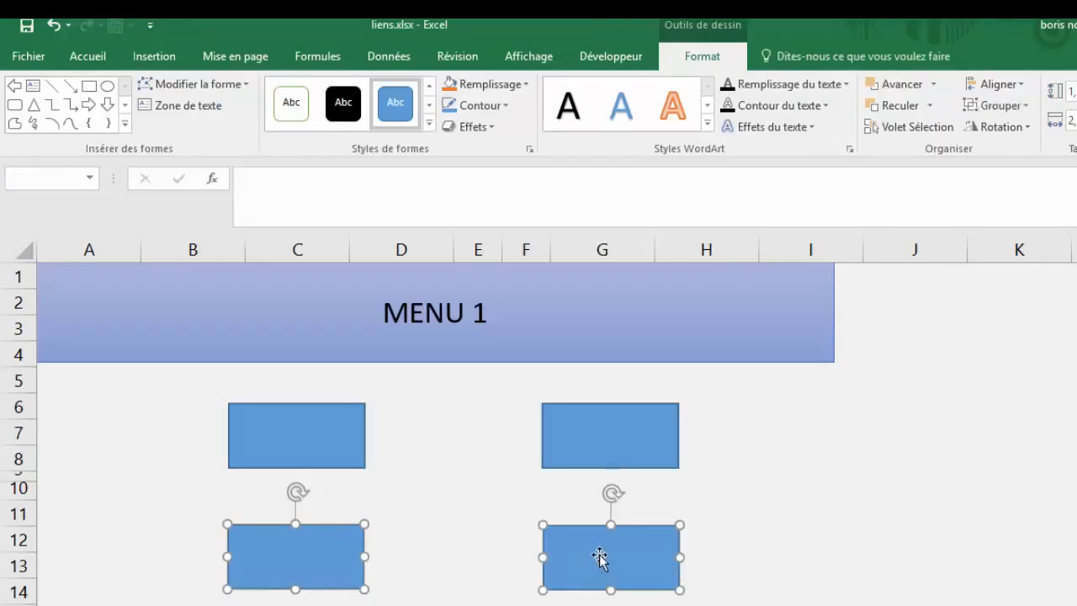
click(1009, 87)
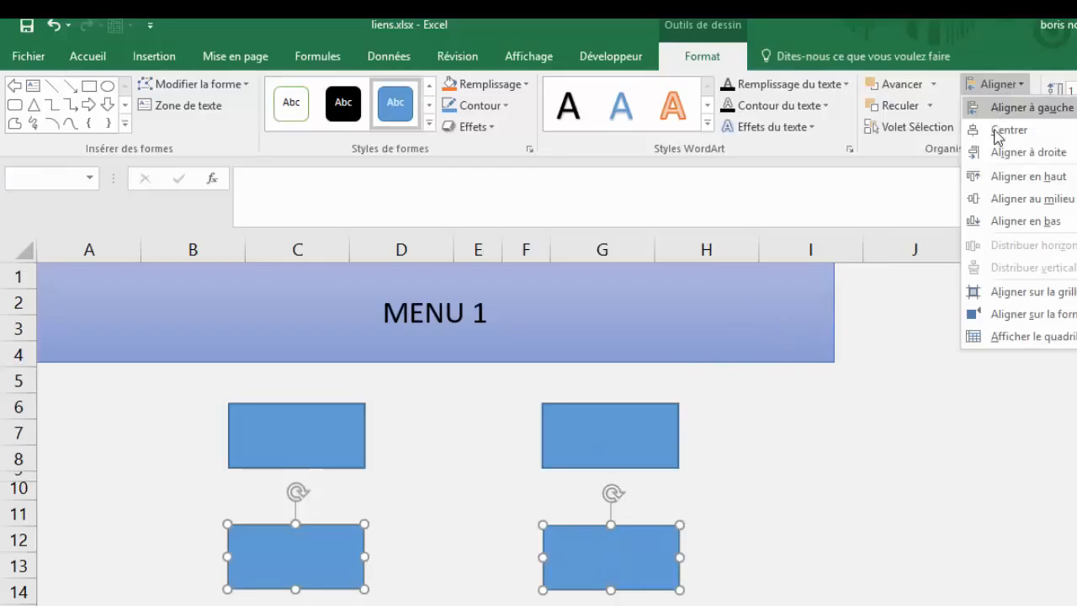
click(1005, 175)
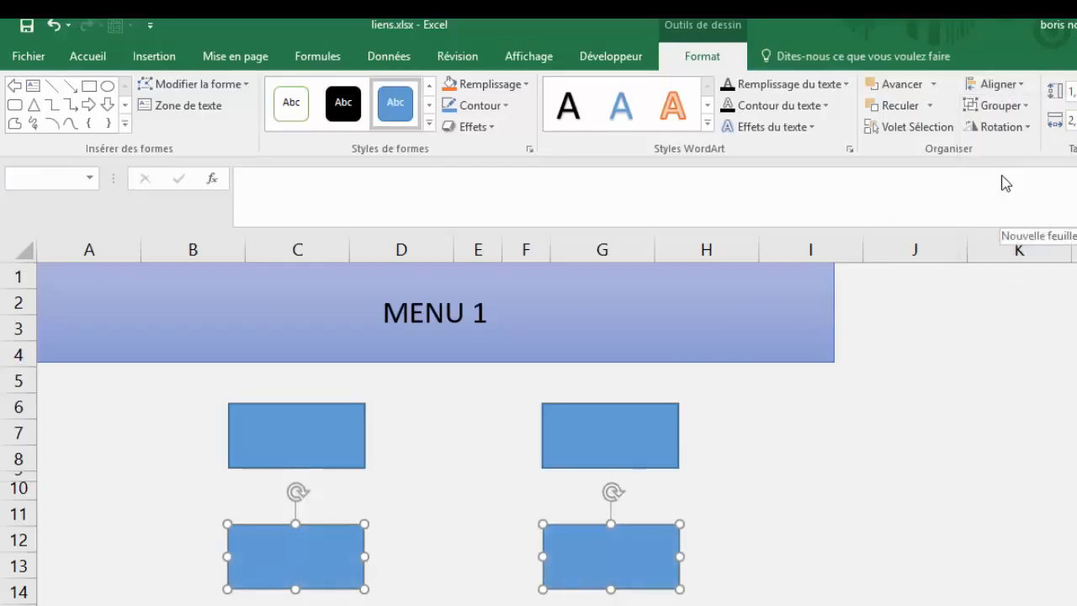
click(915, 457)
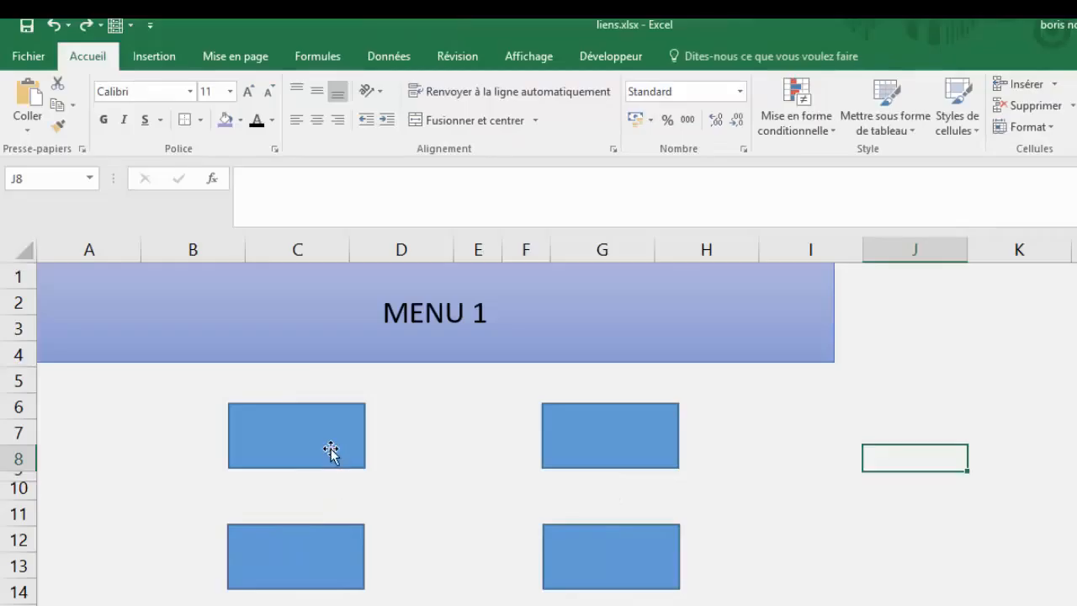
Step: Align the two rectangles over column C along their left edges
click(329, 452)
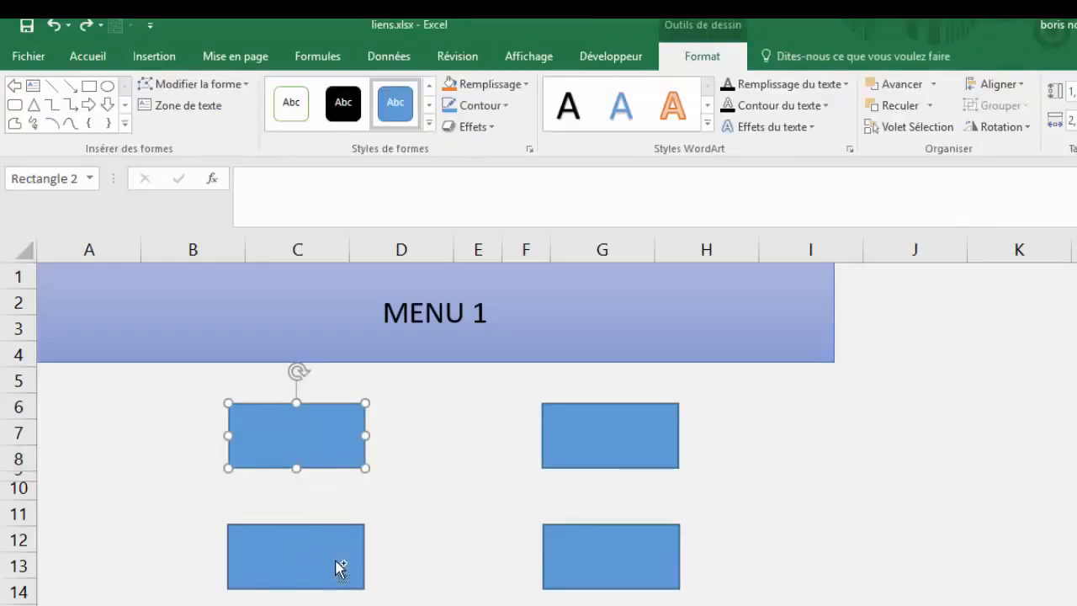
ctrl+click(347, 564)
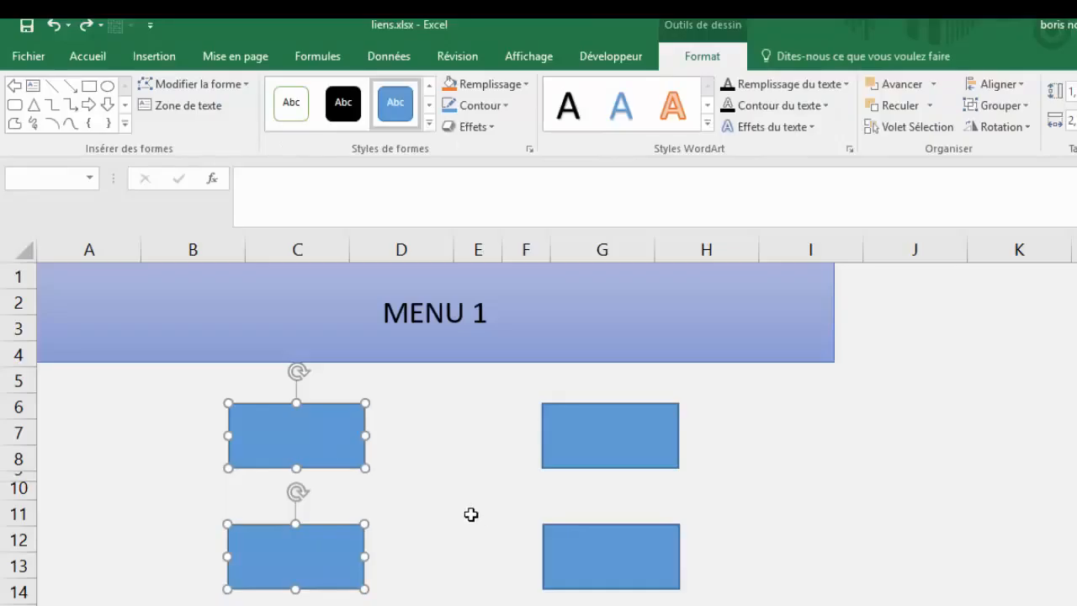
click(1014, 87)
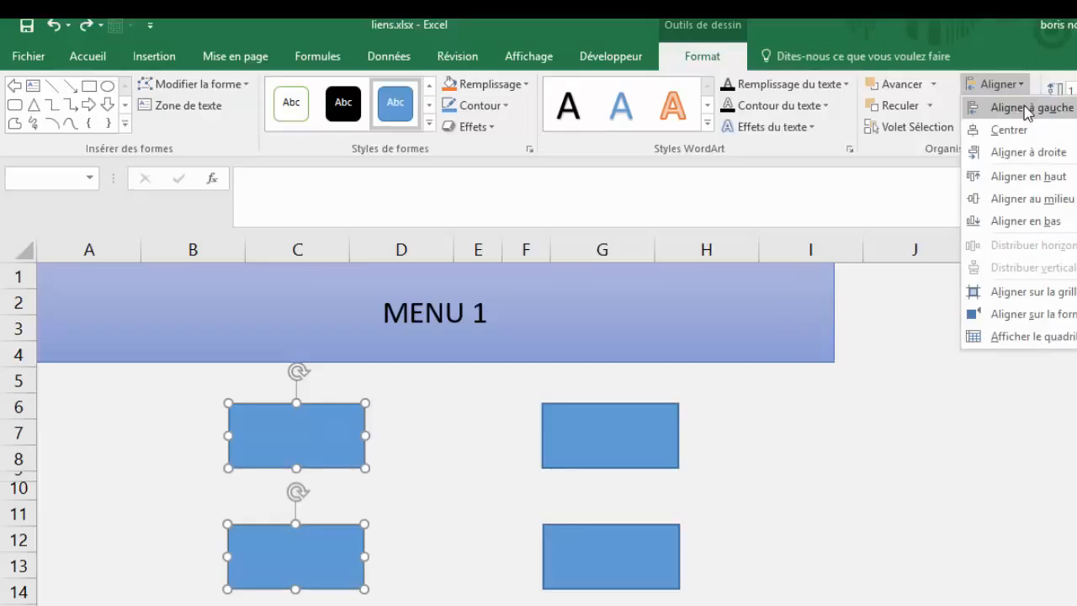
click(1026, 107)
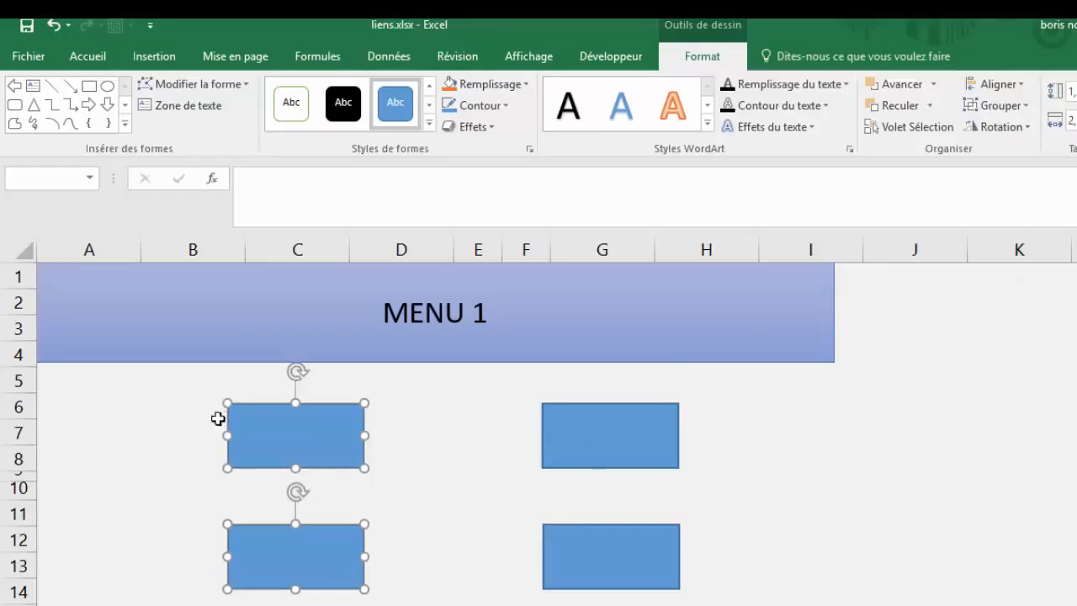
Step: Align the two rectangles over column G along their right edges
click(595, 451)
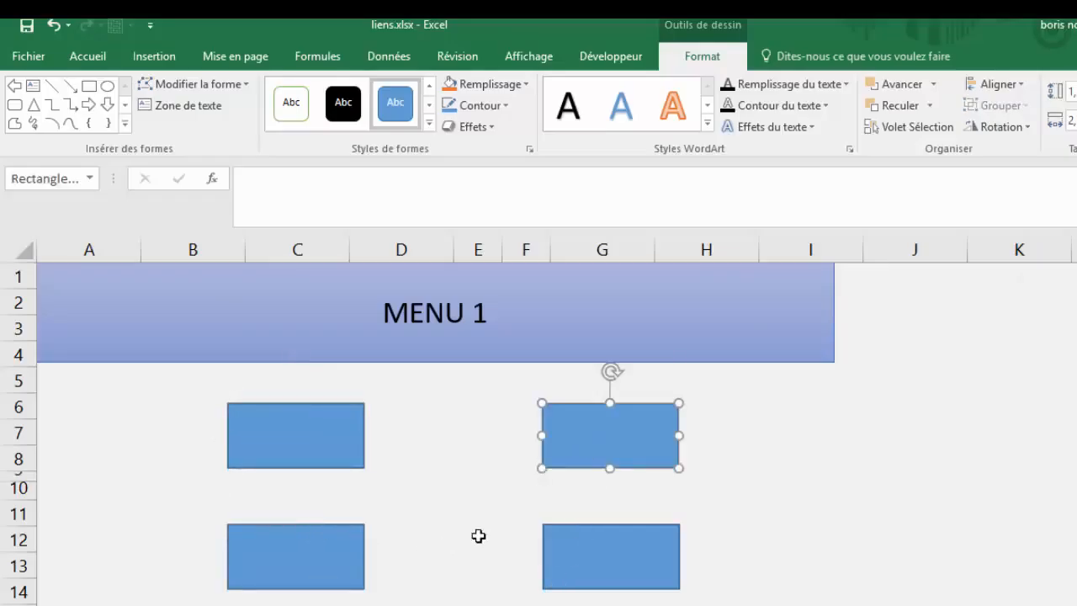
ctrl+click(566, 551)
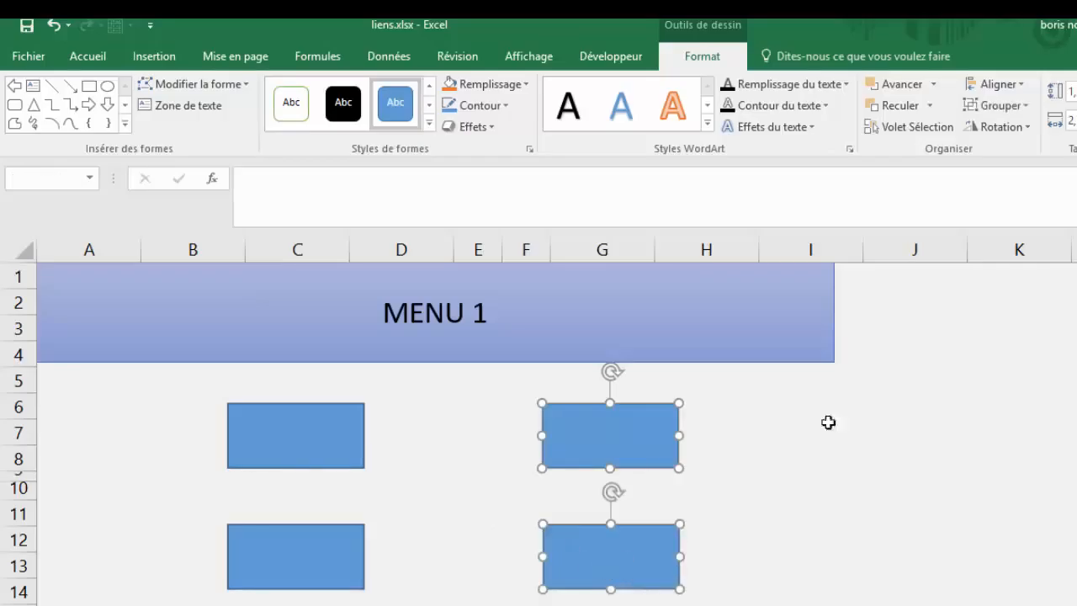
click(1021, 84)
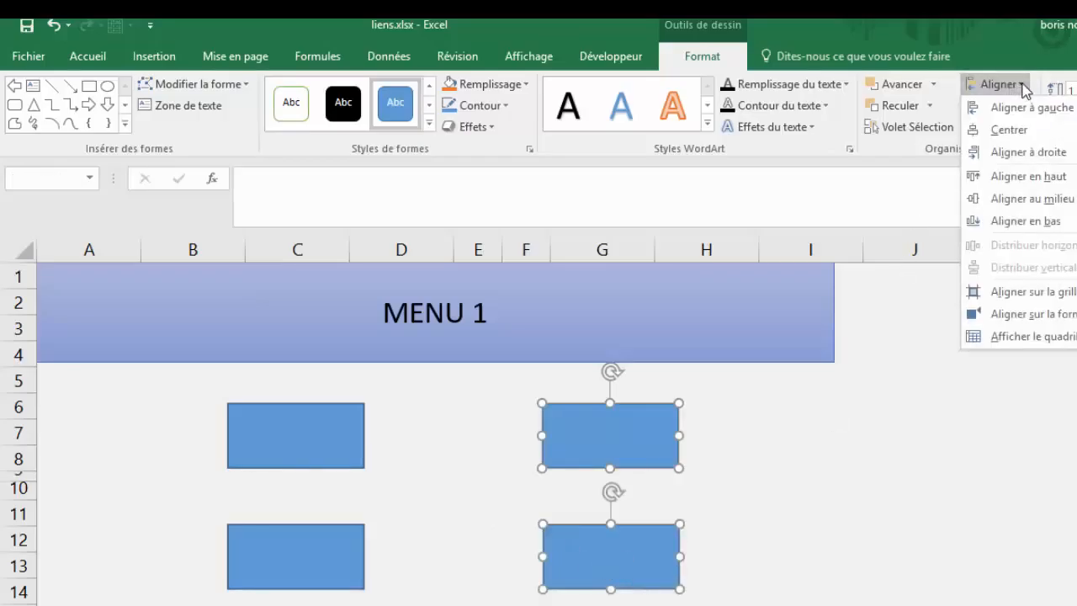
click(1020, 158)
click(837, 541)
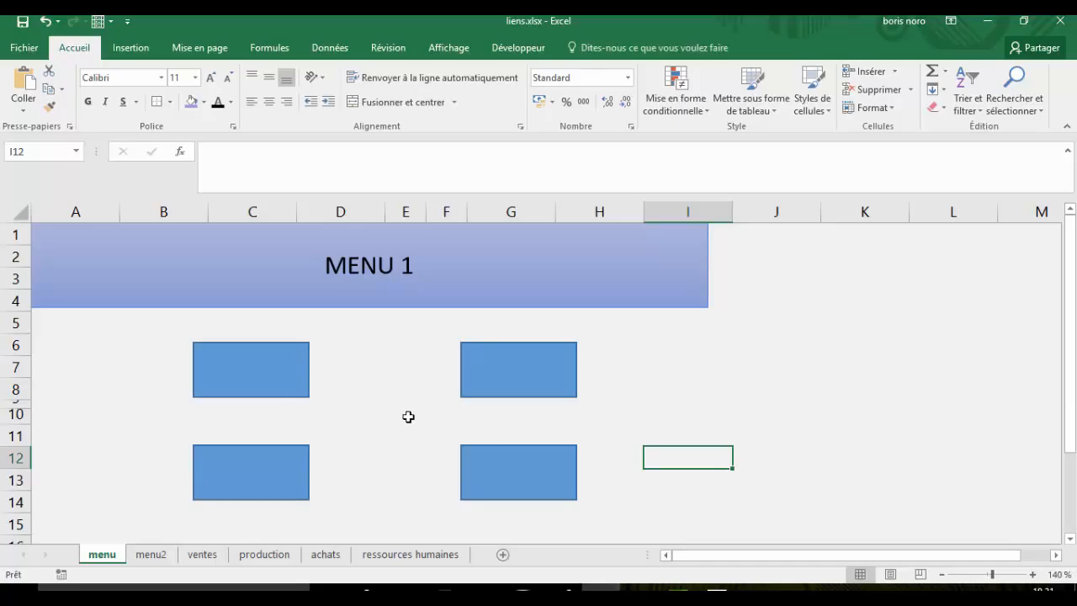
Step: Add the text "Ventes" to the upper rectangle over column C
click(273, 375)
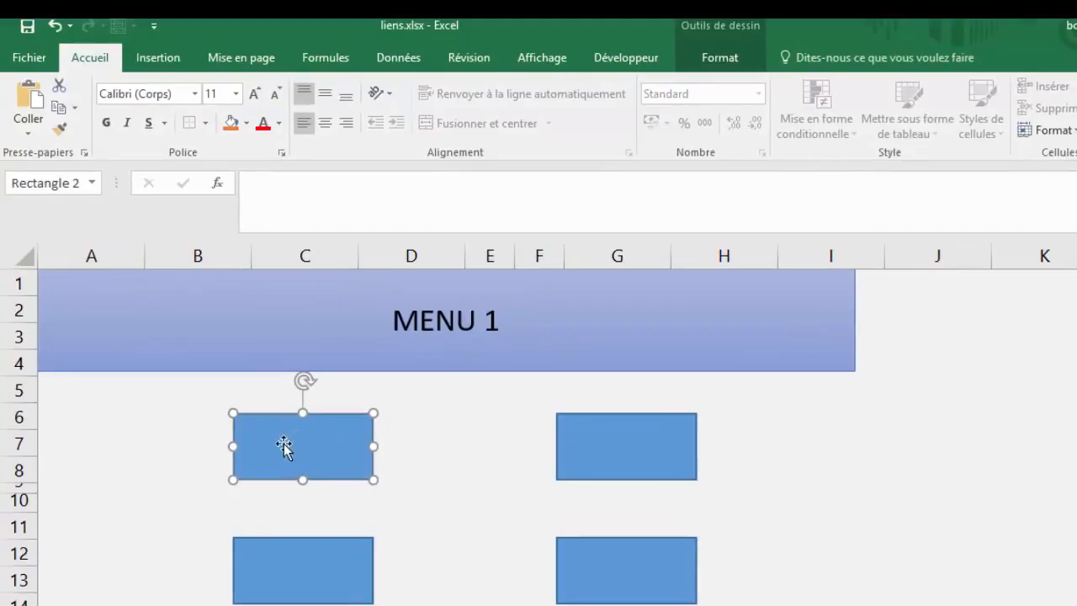
right_click(283, 446)
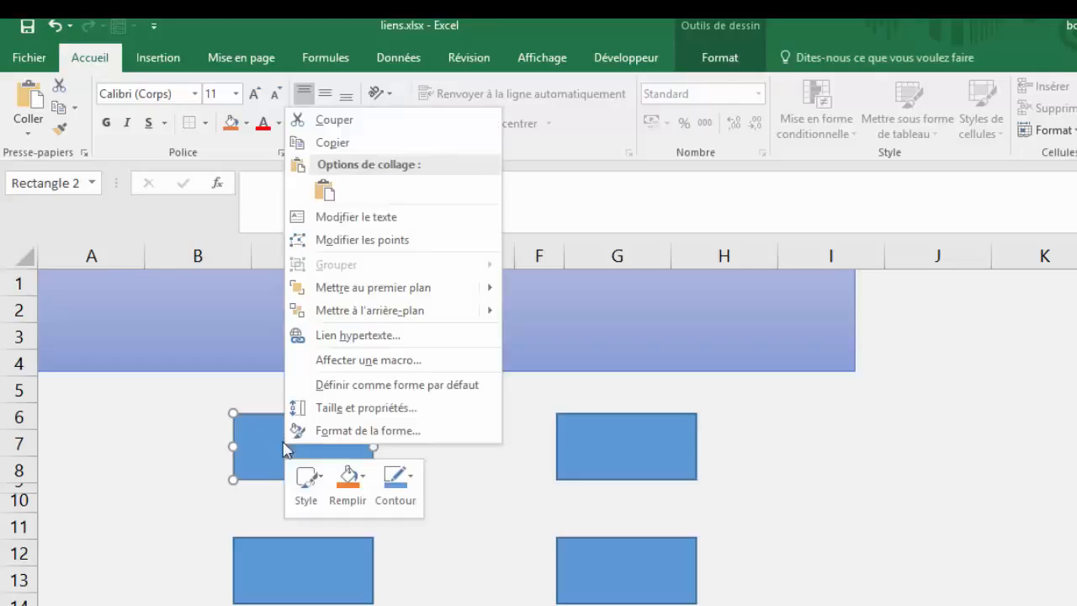
click(329, 218)
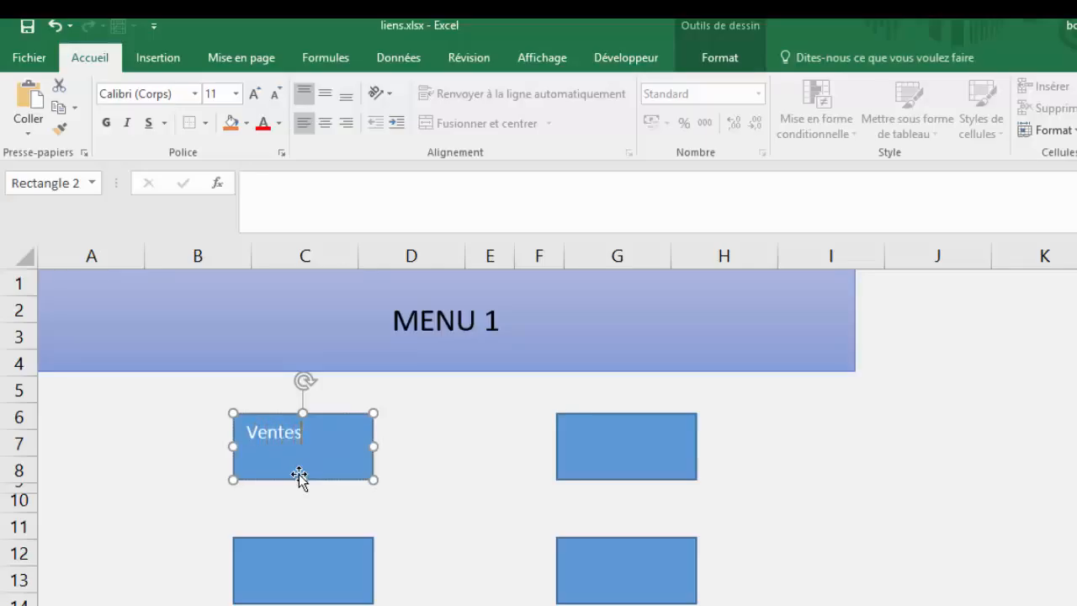
click(430, 445)
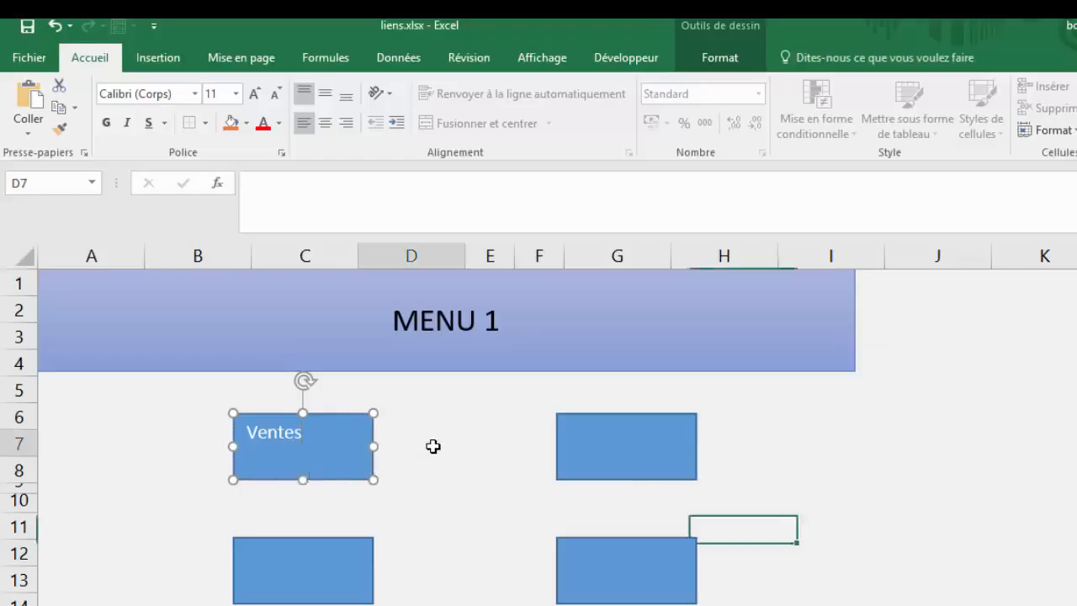
Step: Center the "Ventes" text horizontally and vertically within its rectangle
double_click(302, 434)
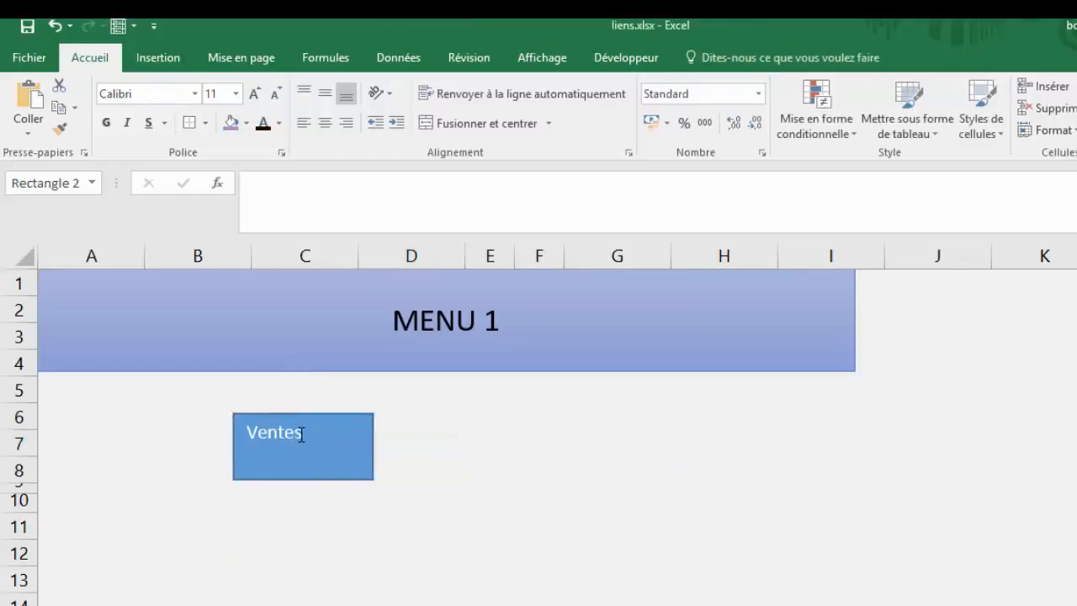
click(325, 123)
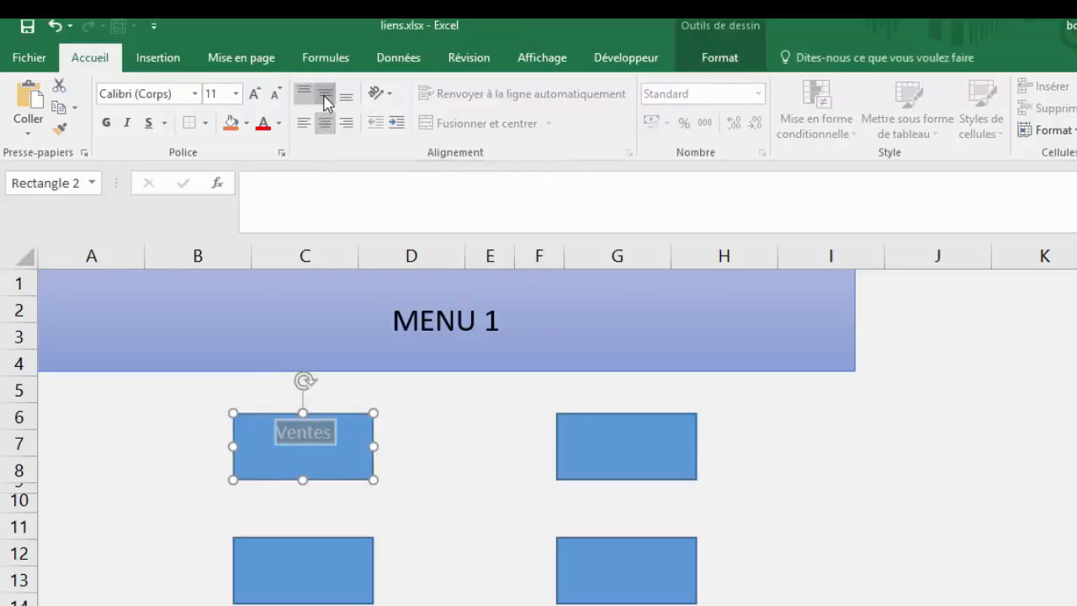
click(324, 95)
click(476, 446)
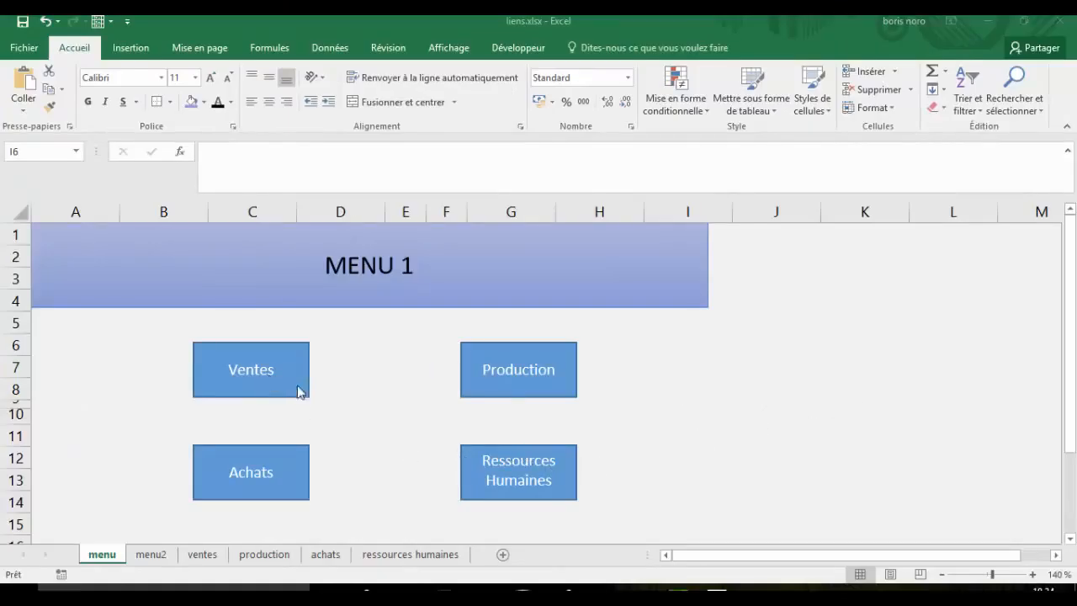
Step: Add a hyperlink from the "Ventes" rectangle to cell A1 of the ventes sheet in this document
ctrl+click(276, 361)
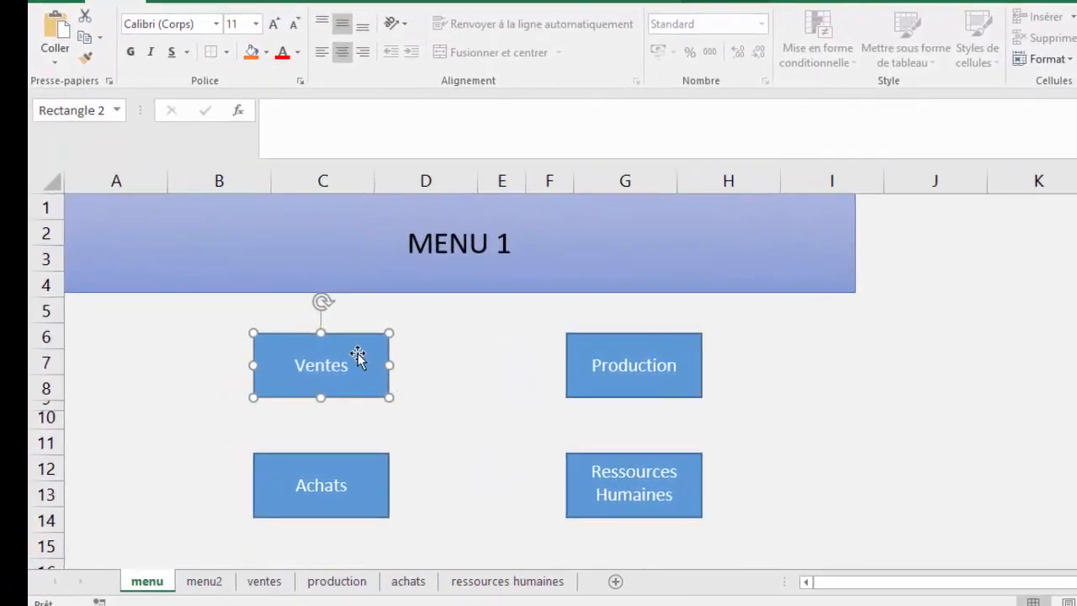
right_click(357, 348)
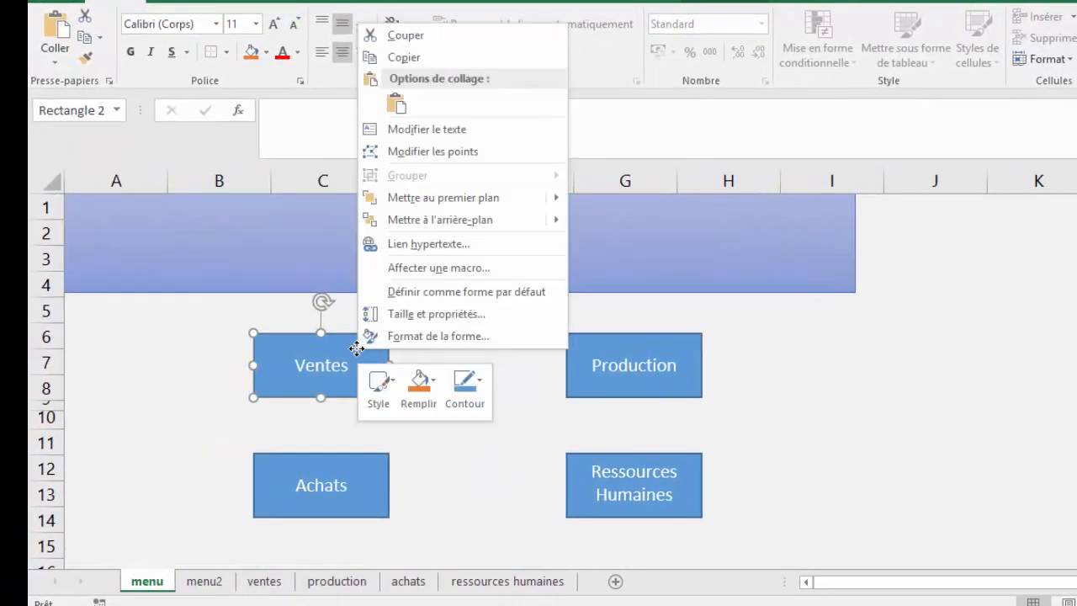
click(415, 245)
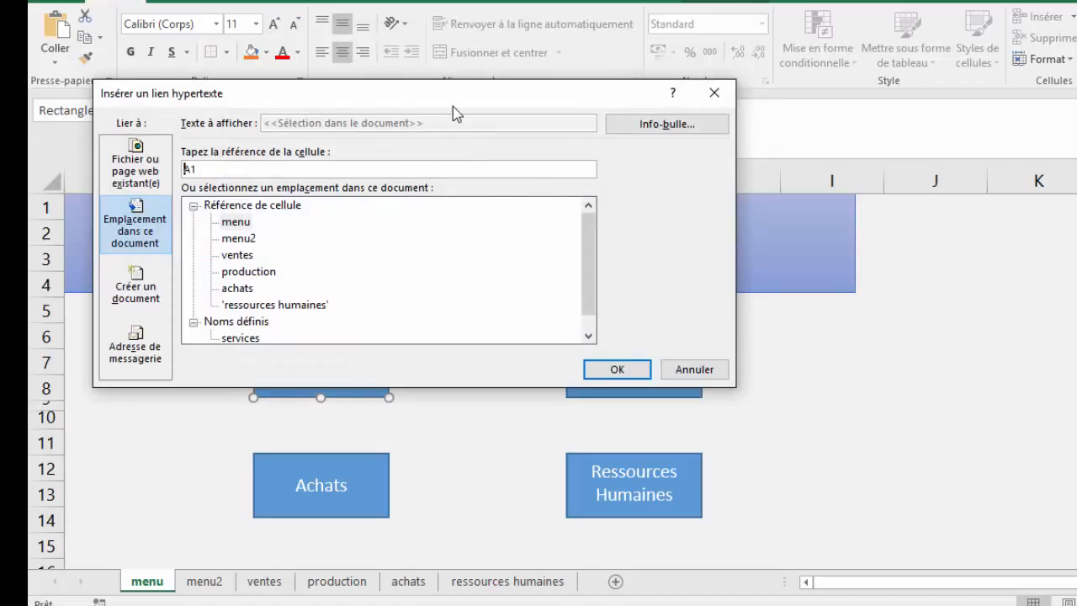
drag(456, 93, 819, 69)
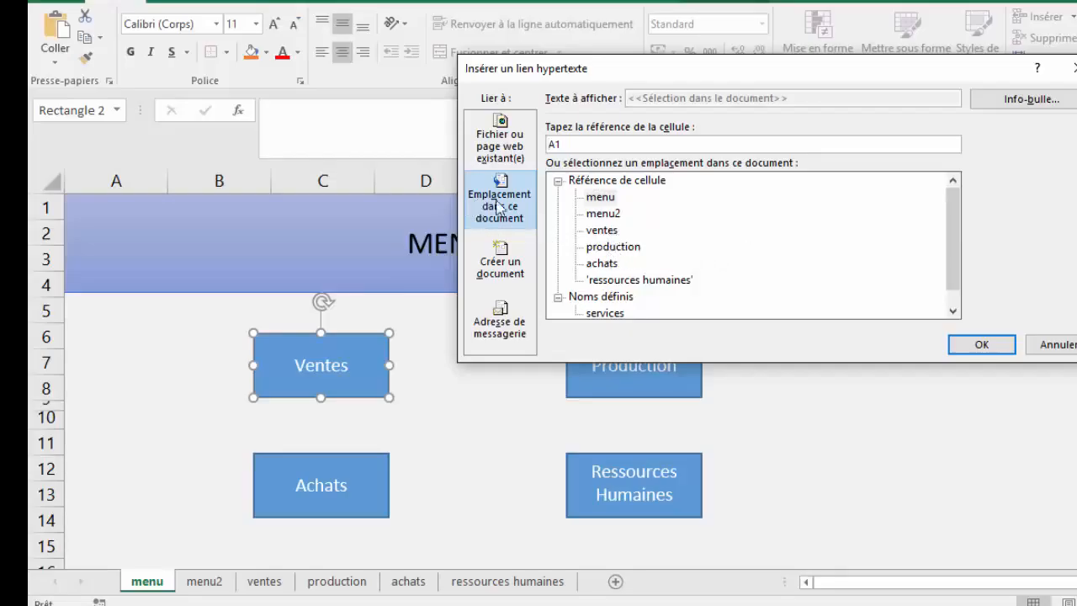
click(612, 235)
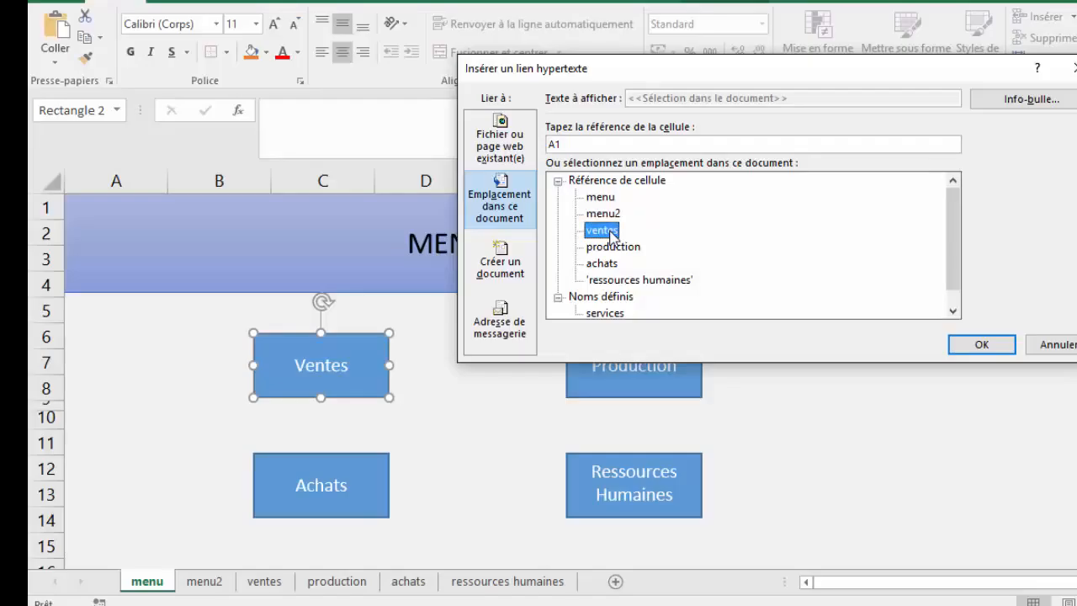
click(982, 345)
click(967, 409)
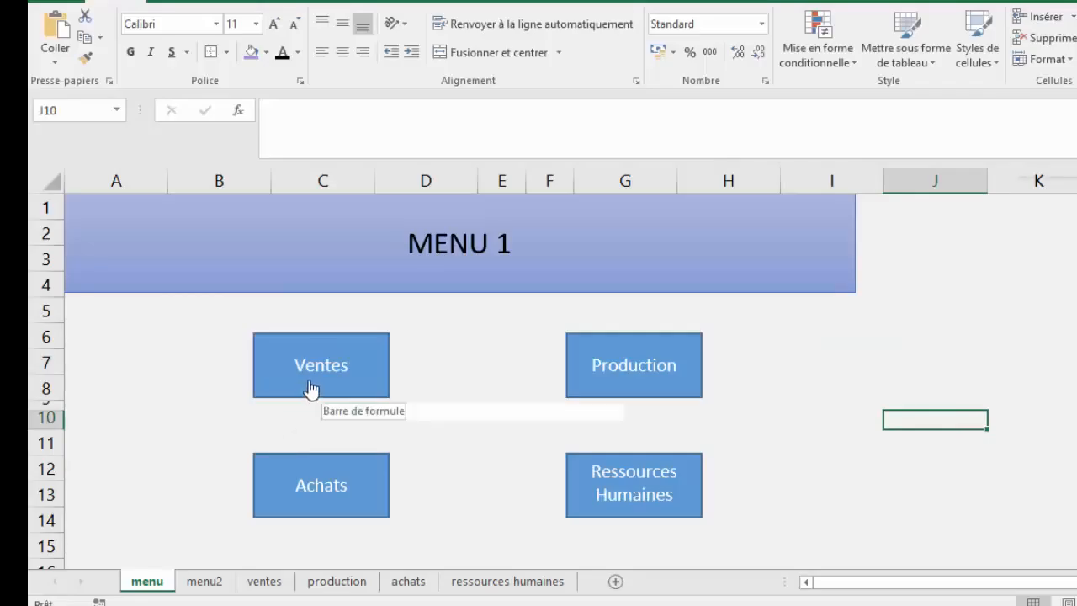
Step: Test the "Ventes" rectangle's link and return to the menu sheet
click(310, 388)
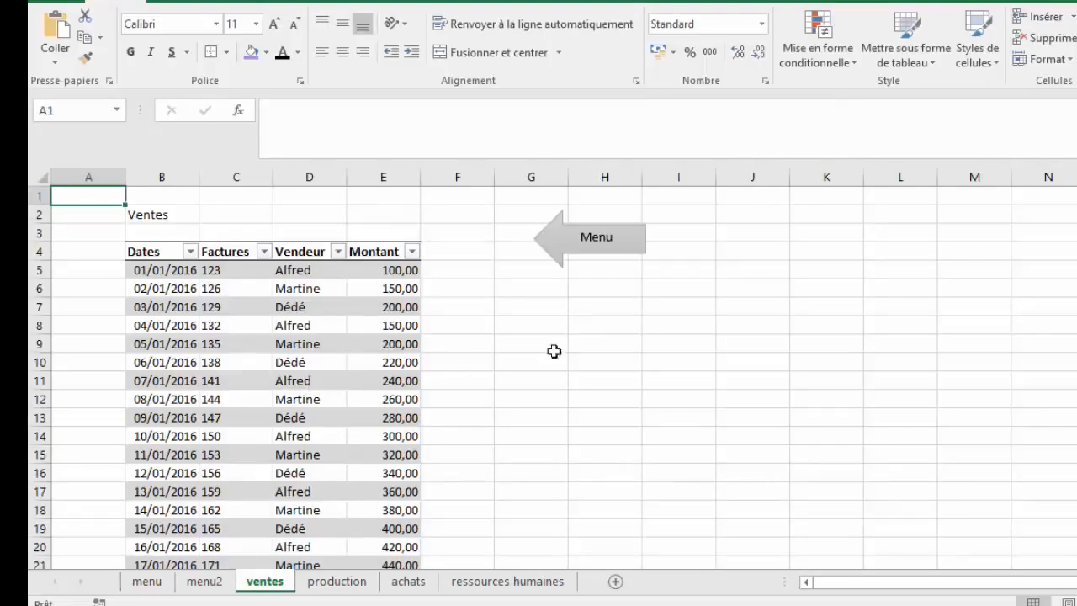
click(154, 586)
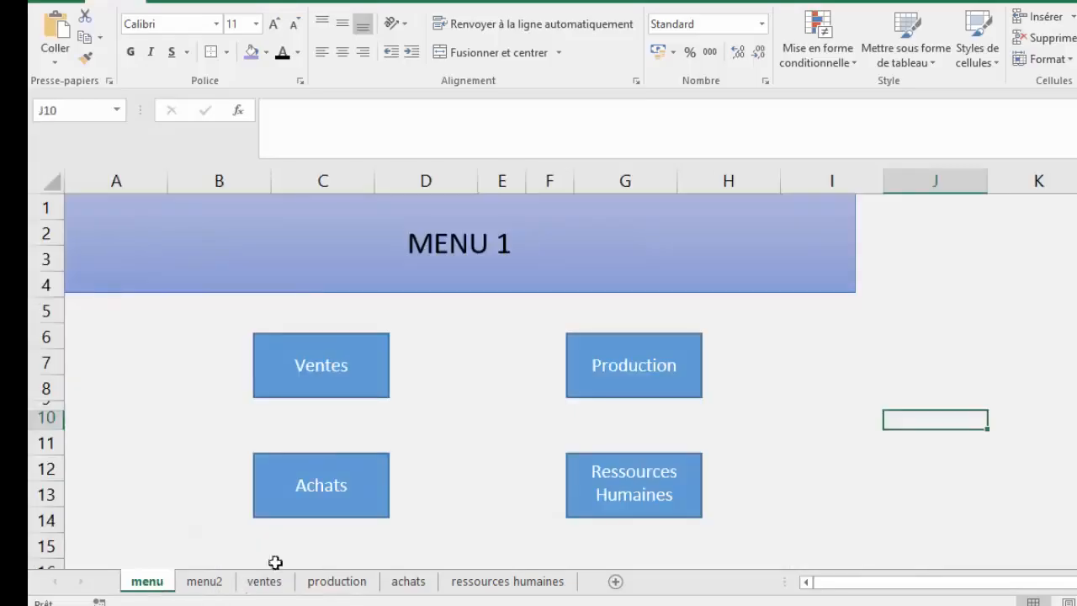
click(485, 407)
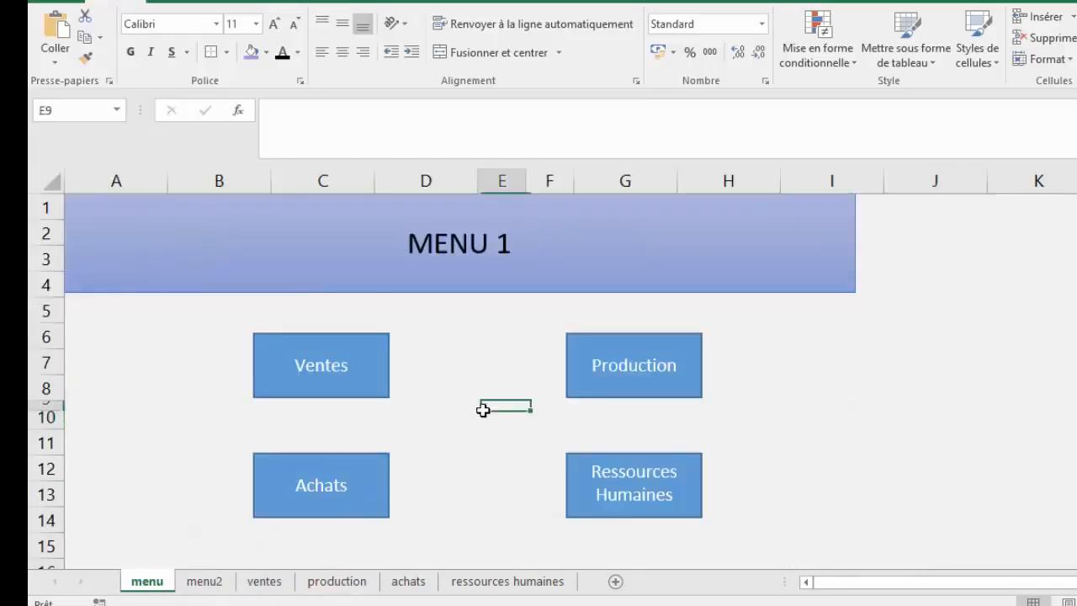
Step: Add a hyperlink from the "Production" rectangle to cell A1 of the production sheet
ctrl+click(613, 379)
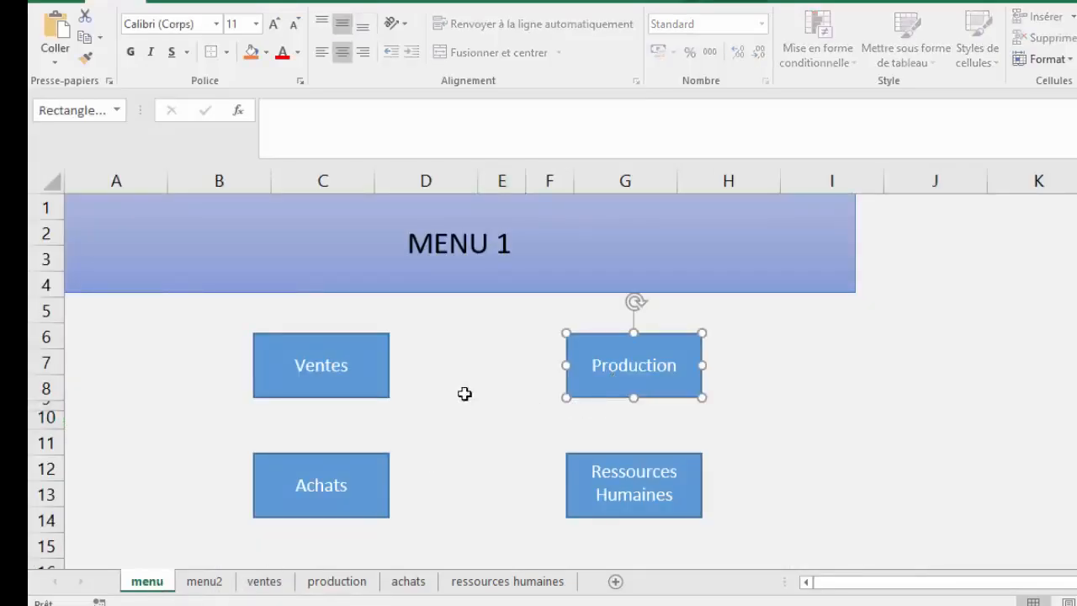
right_click(581, 348)
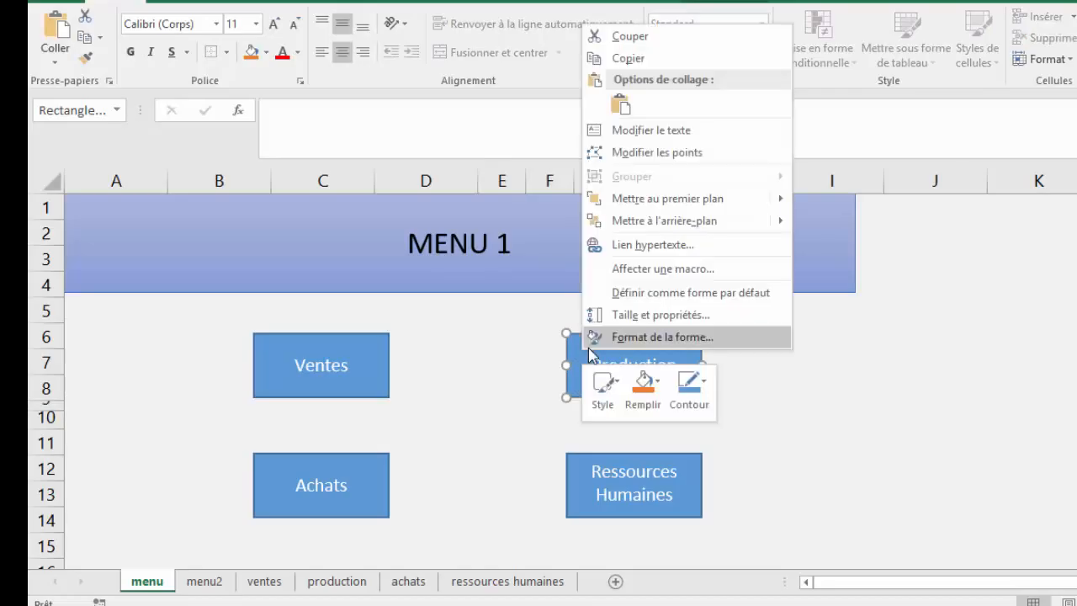
click(635, 251)
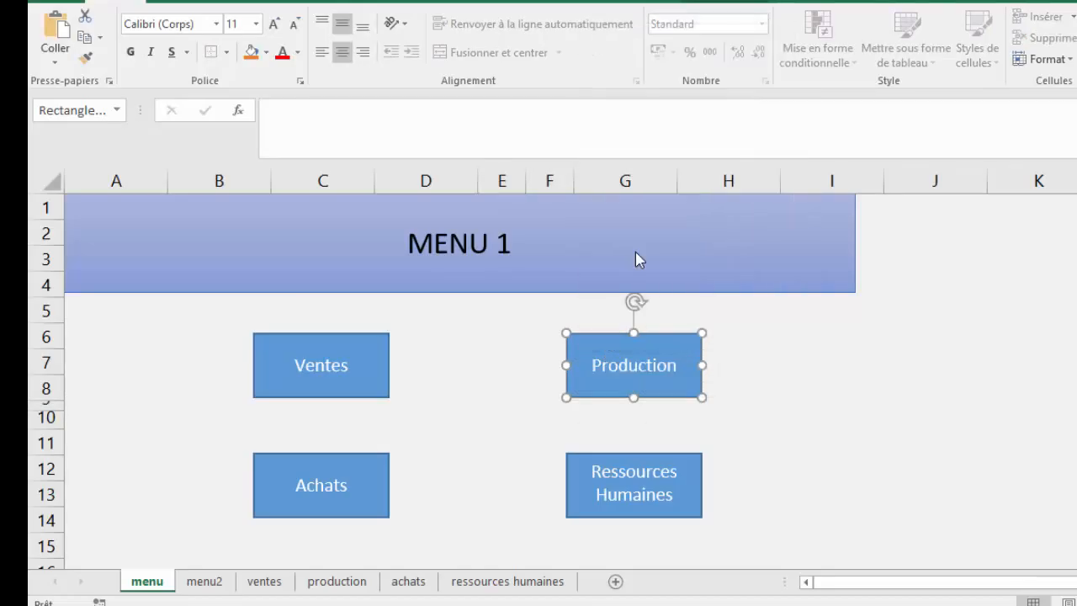
click(474, 276)
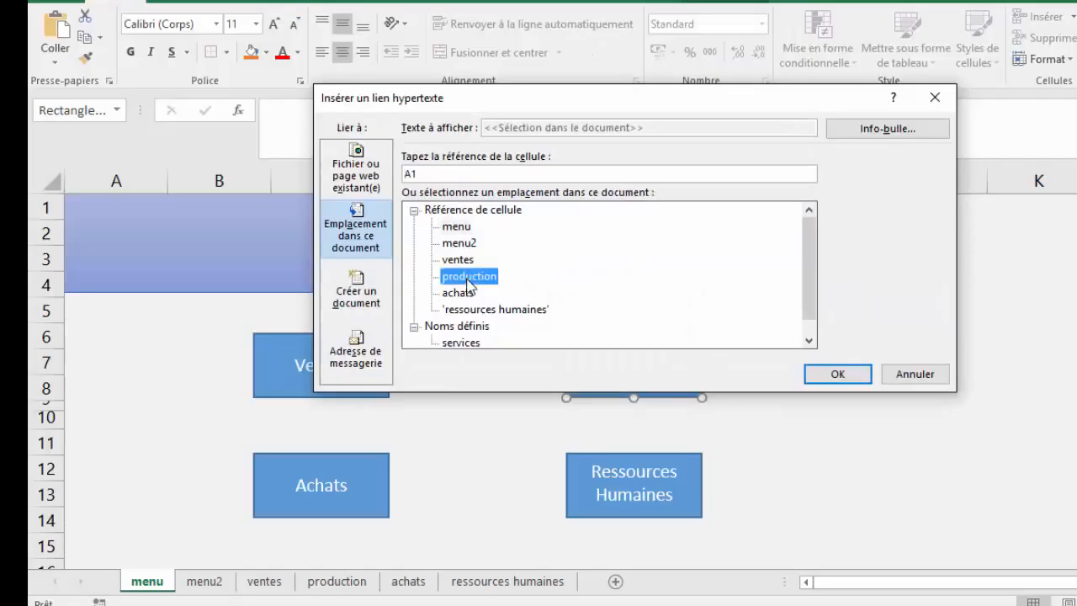
click(842, 375)
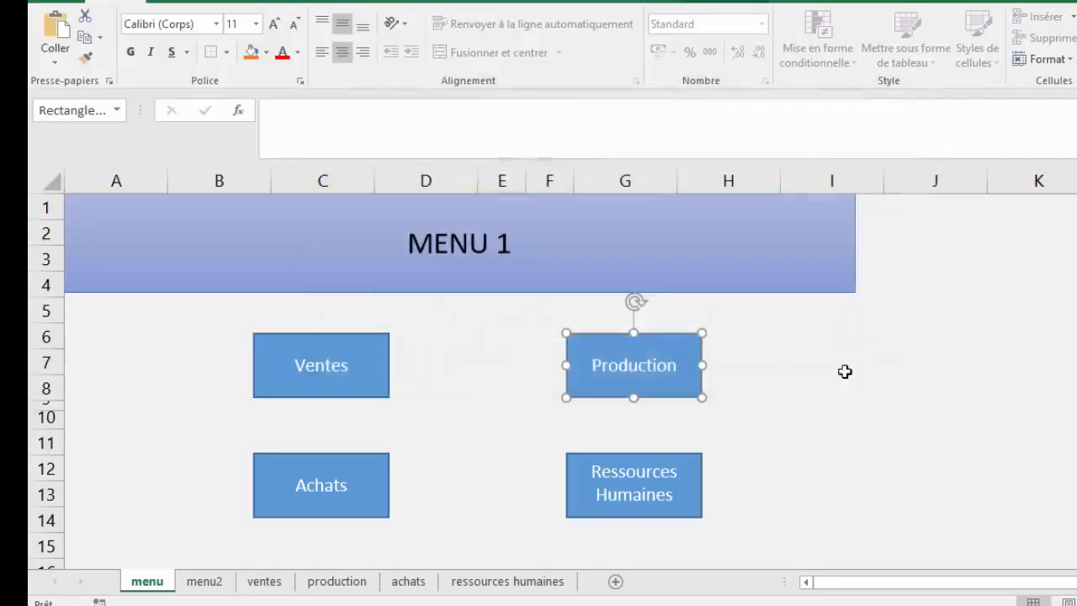
click(505, 452)
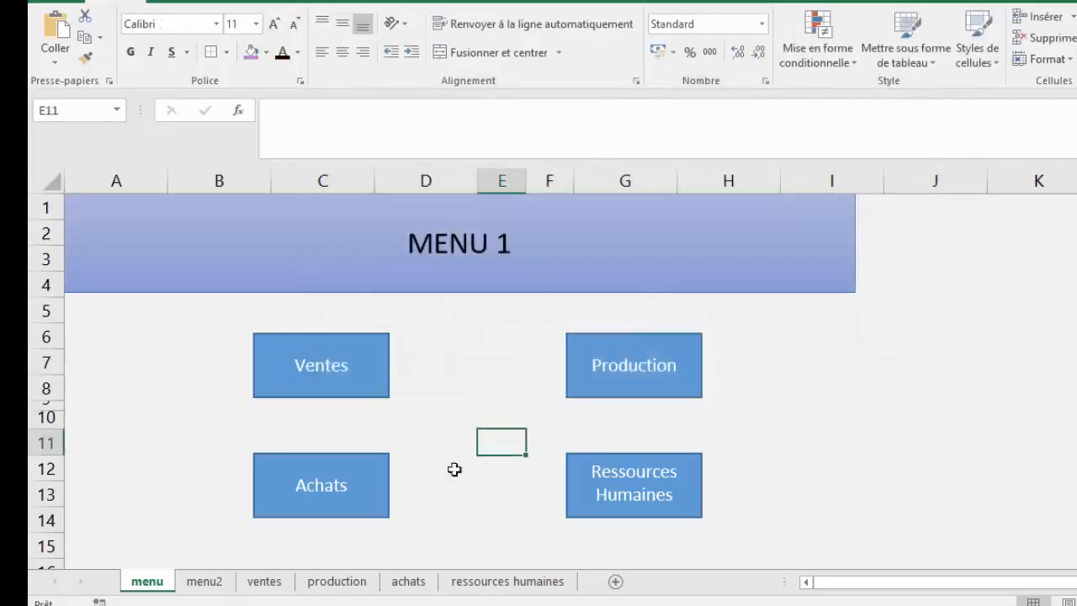
Step: Add a hyperlink from the "Achats" rectangle to cell A1 of the achats sheet
right_click(368, 478)
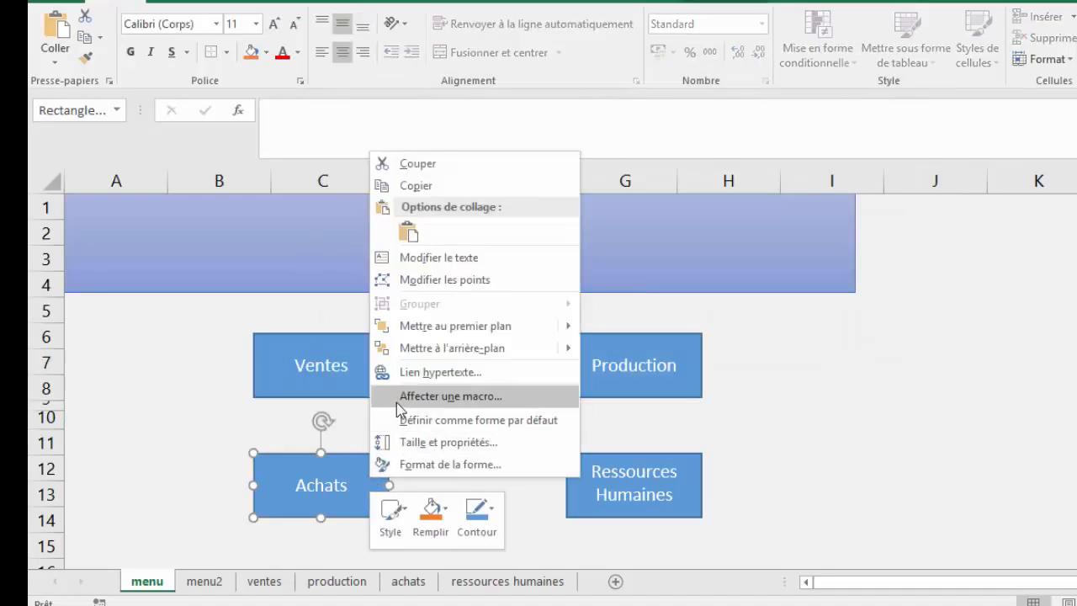
click(411, 377)
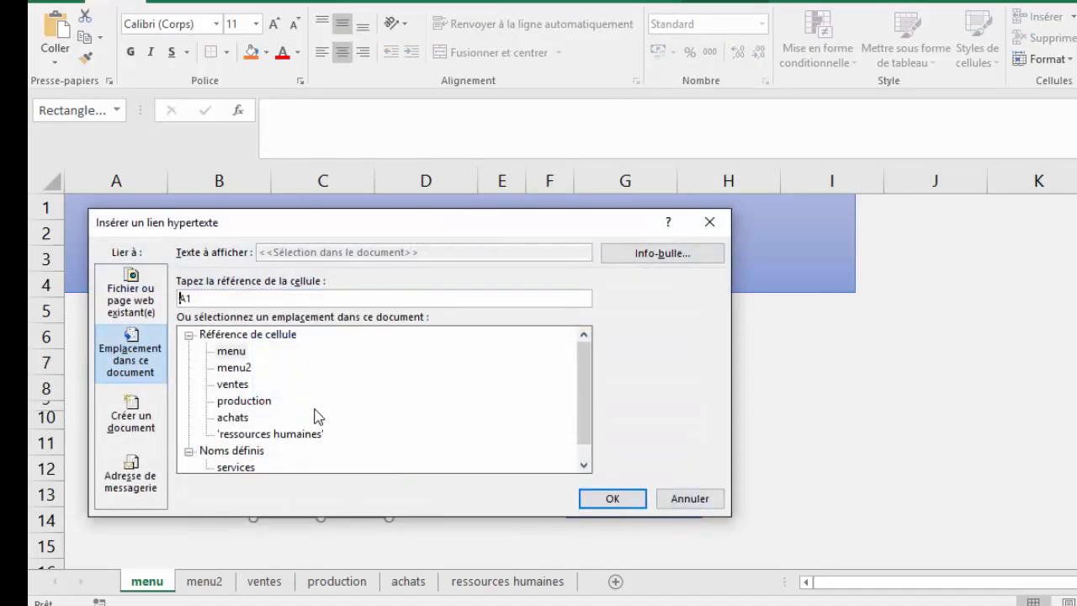
click(234, 418)
click(598, 502)
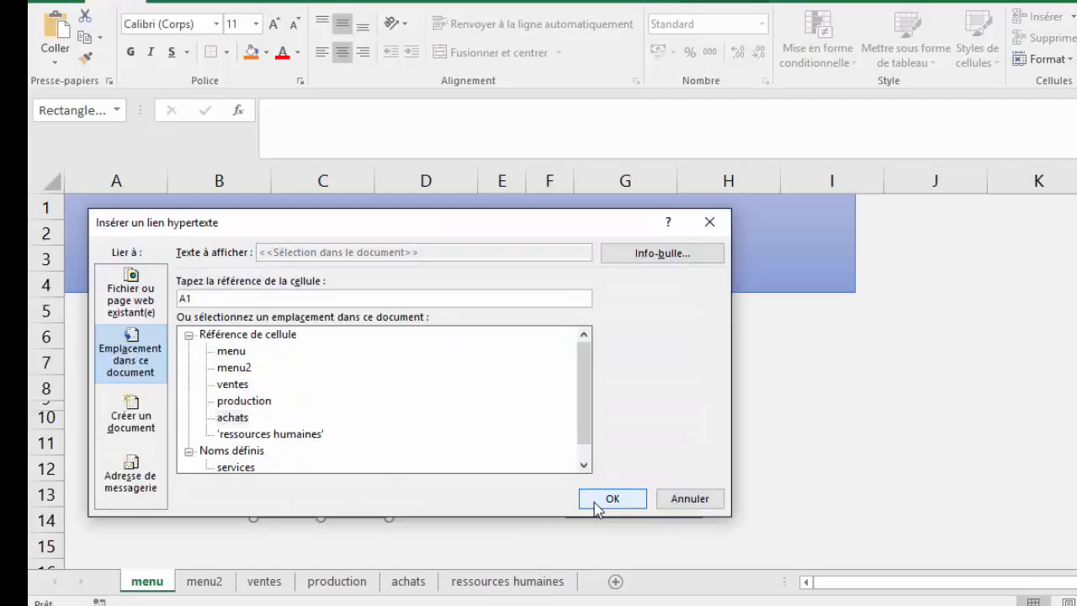
click(491, 440)
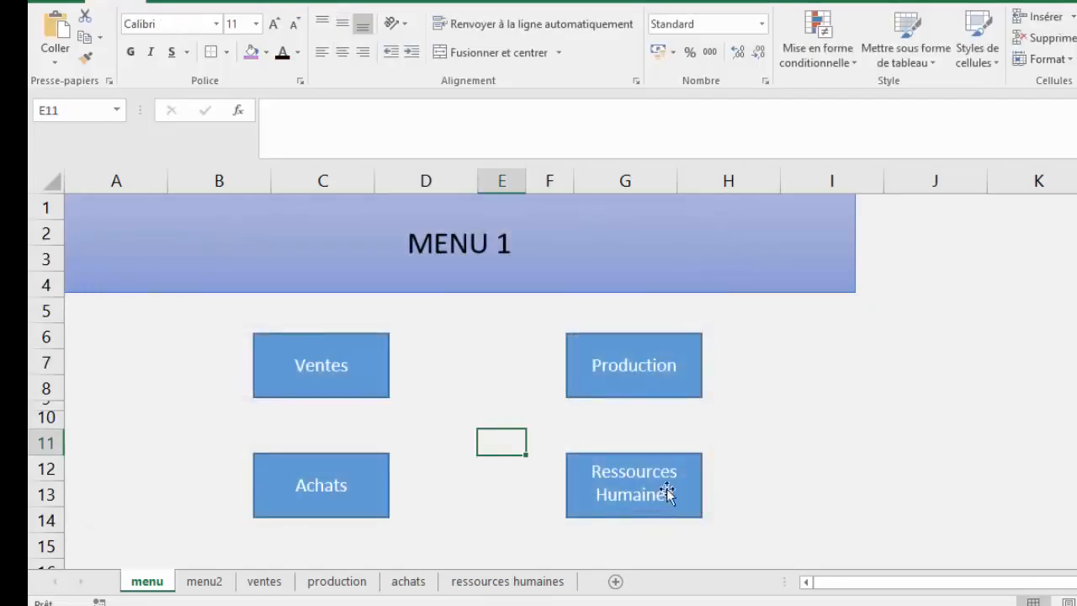
Step: Add a hyperlink from the "Ressources Humaines" rectangle to cell A1 of the ressources humaines sheet
click(690, 474)
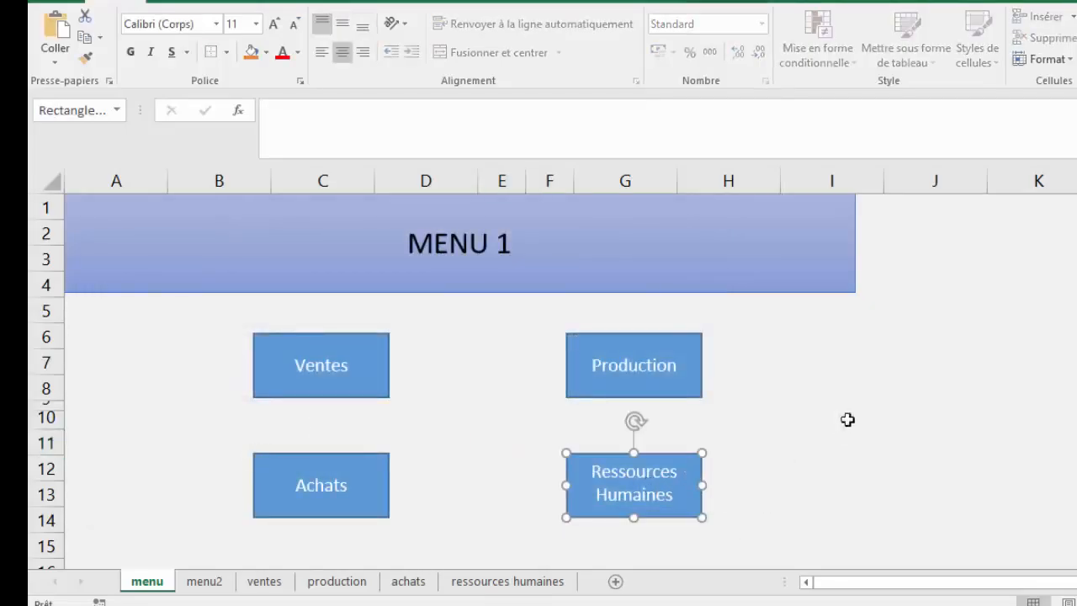
right_click(691, 471)
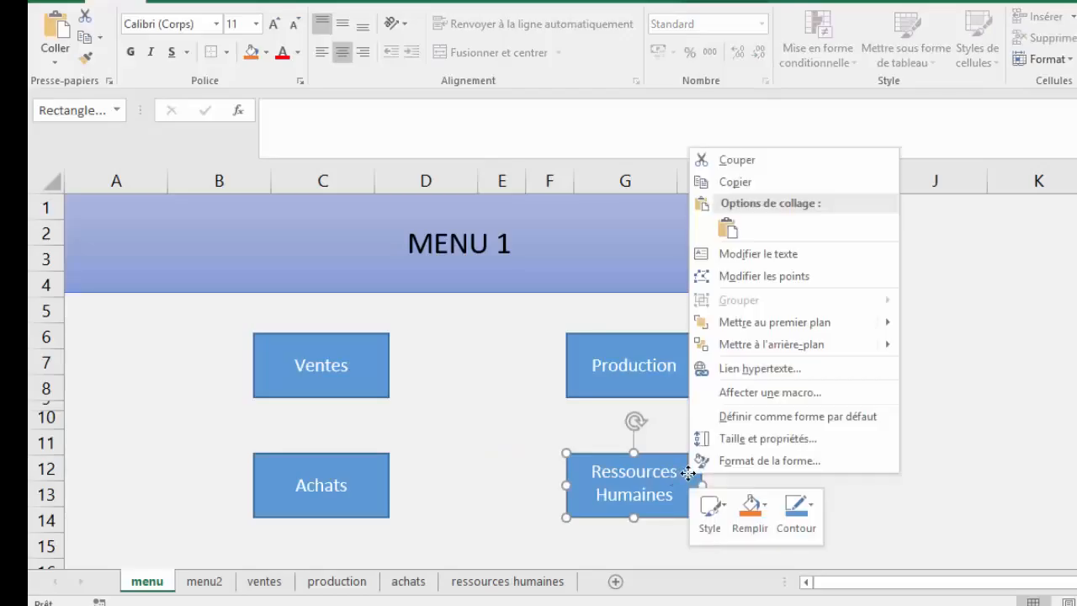
click(733, 373)
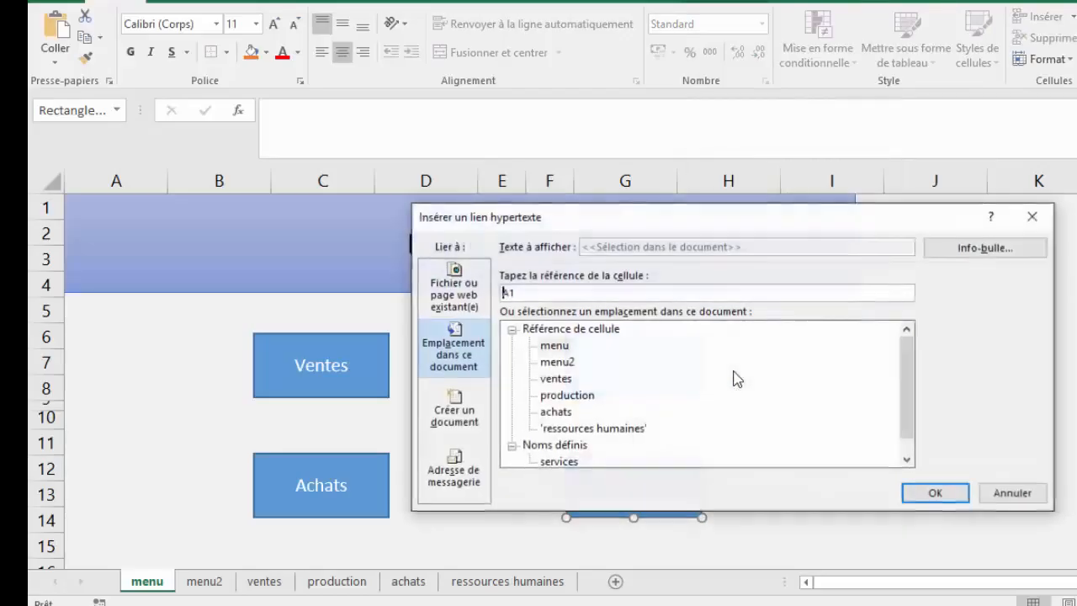
click(618, 430)
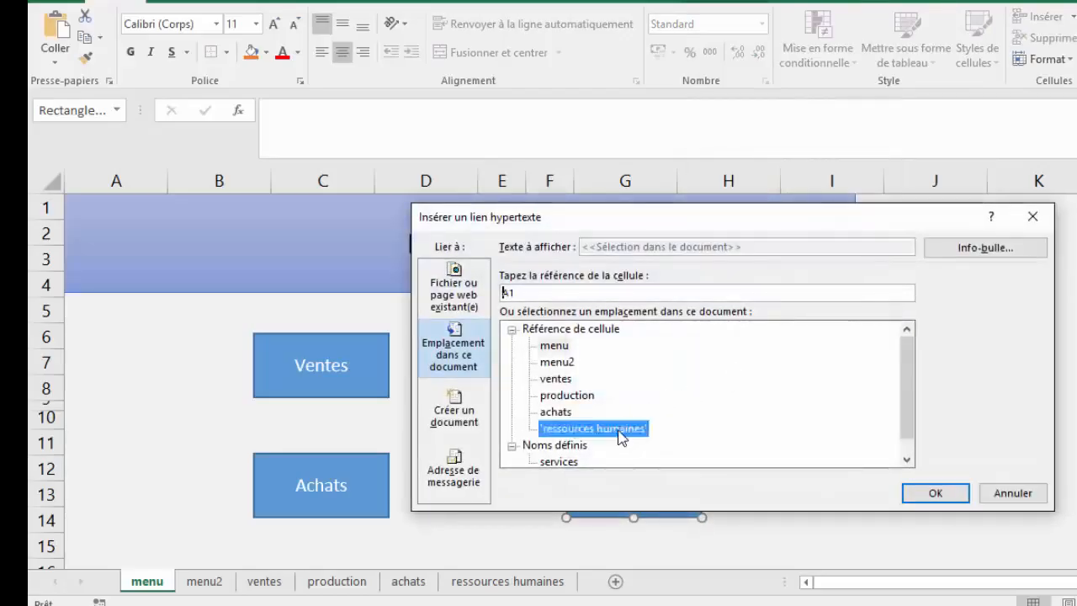
click(934, 494)
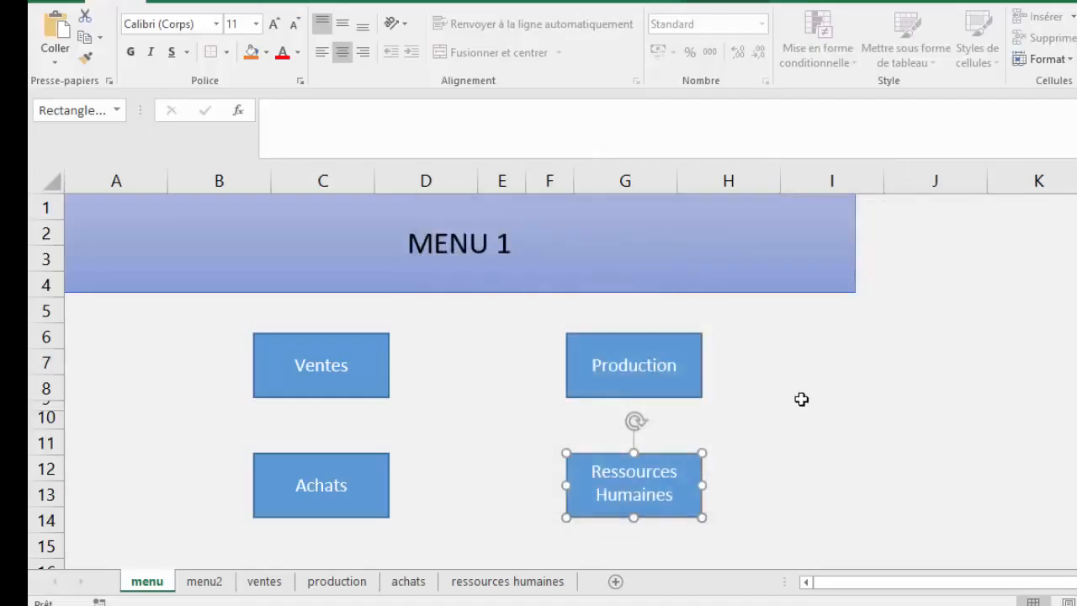
click(801, 399)
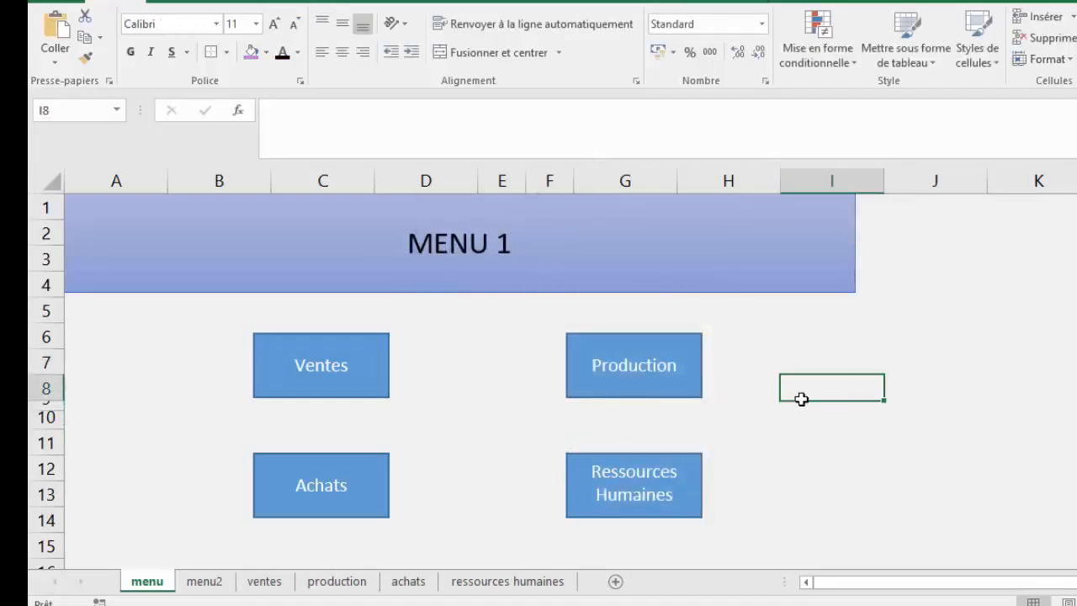
Step: Test the links of the "Achats", "Ressources Humaines" and "Ventes" rectangles, returning to the menu sheet after each one
click(365, 505)
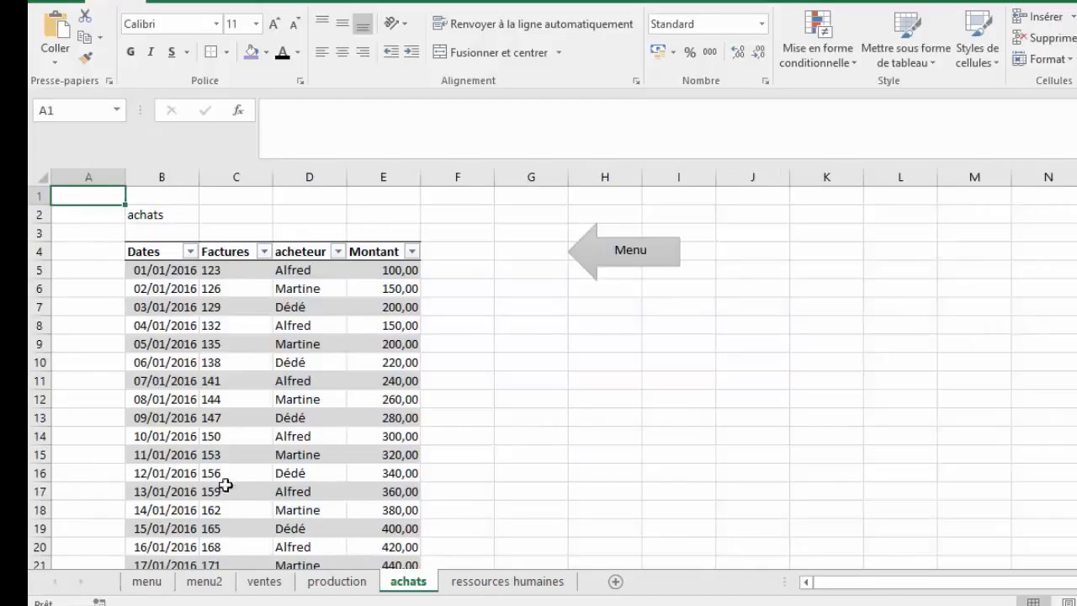
click(148, 580)
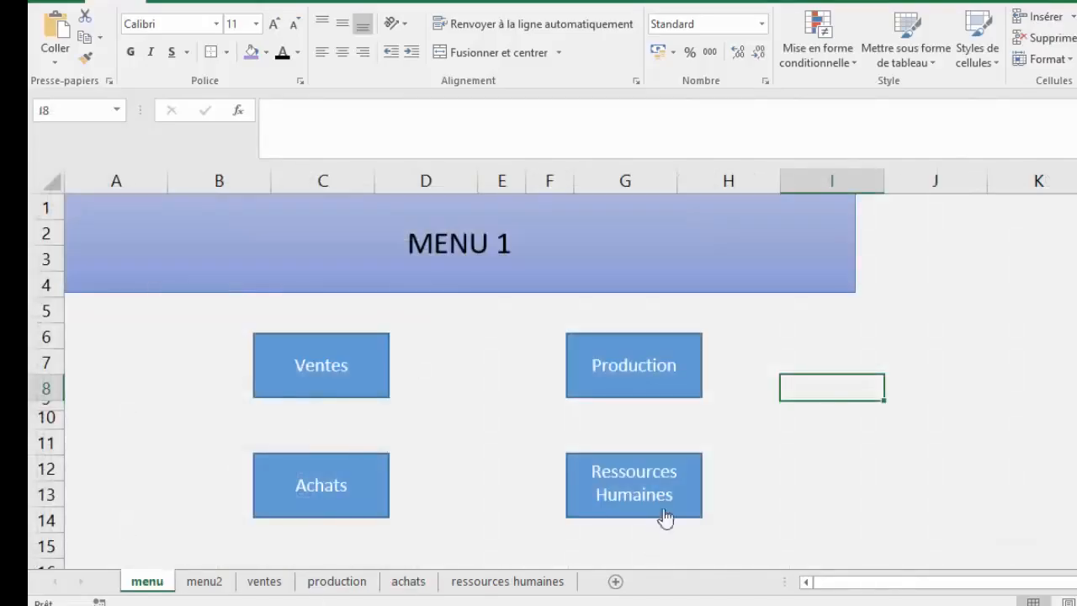
click(648, 486)
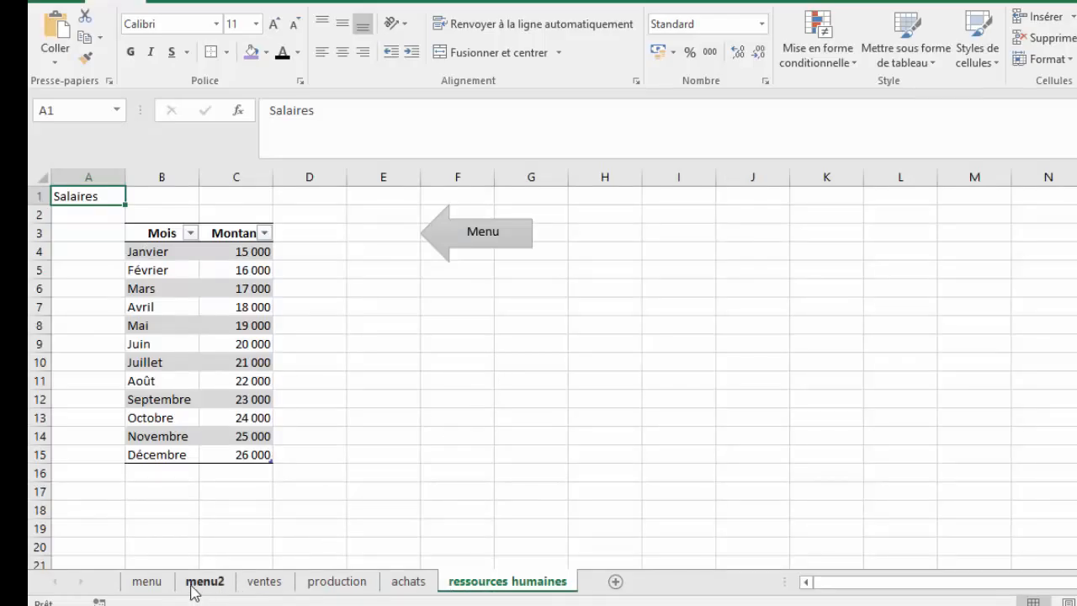
click(148, 582)
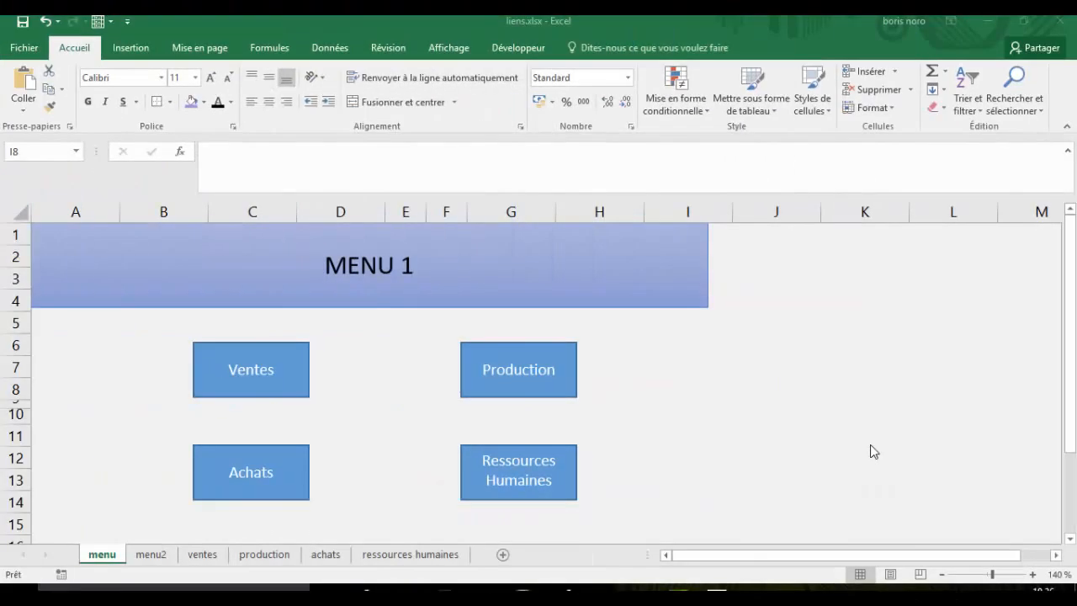
click(258, 389)
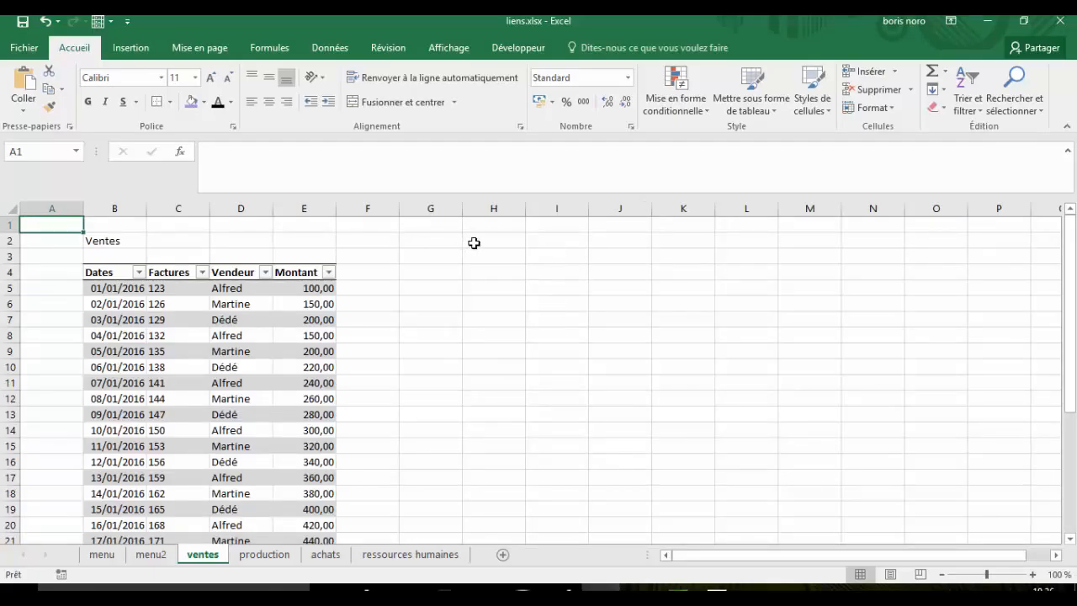
click(102, 554)
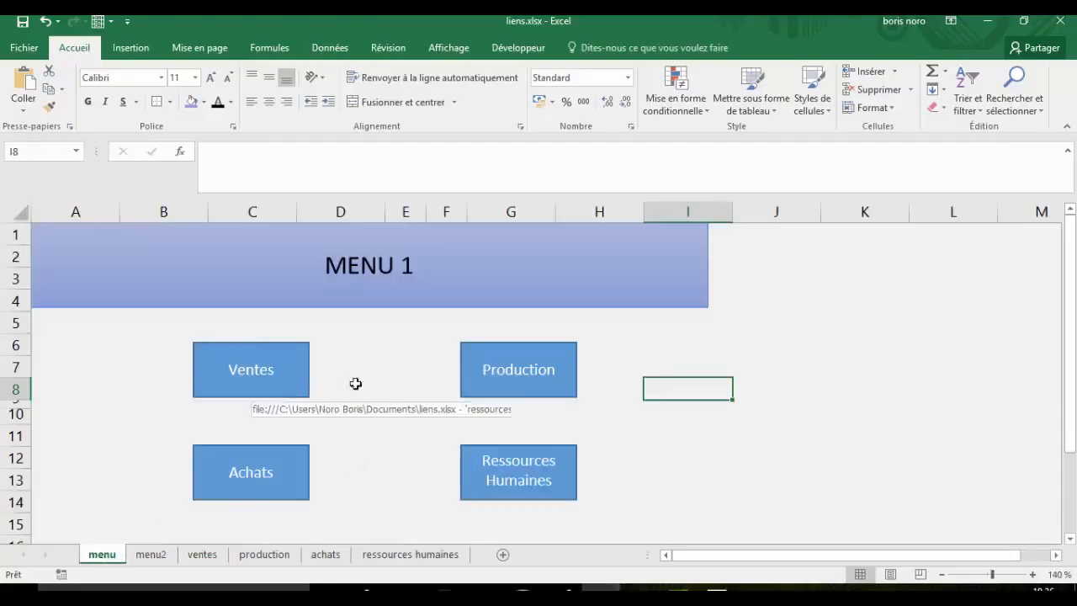
Step: Draw a left block arrow about 3 cm wide and 1.6 cm high beside the ventes table and give it the light grey theme style
click(264, 379)
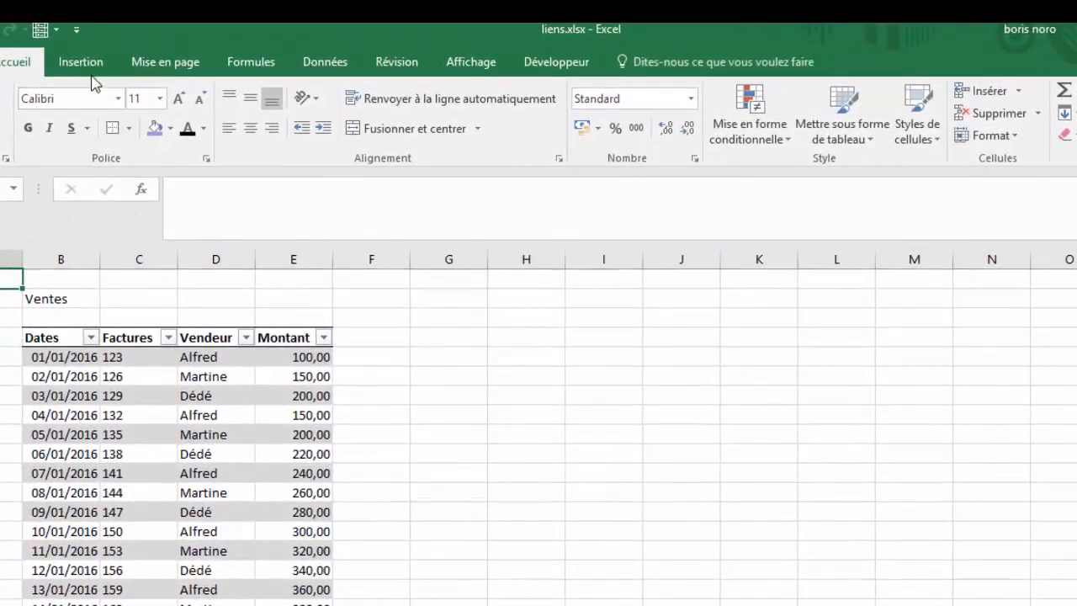
click(93, 74)
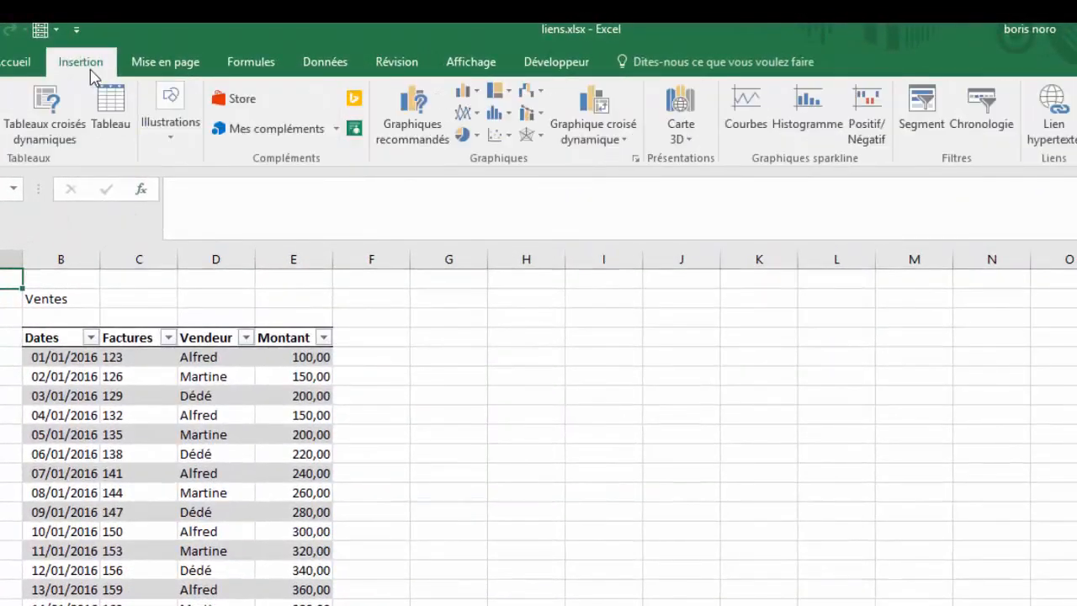
click(173, 139)
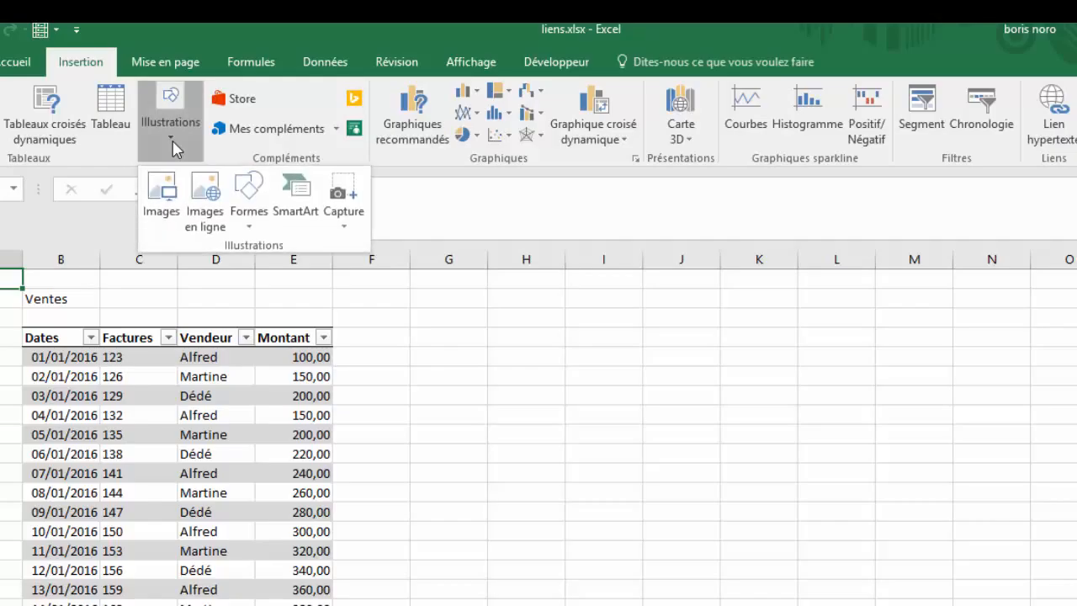
click(250, 220)
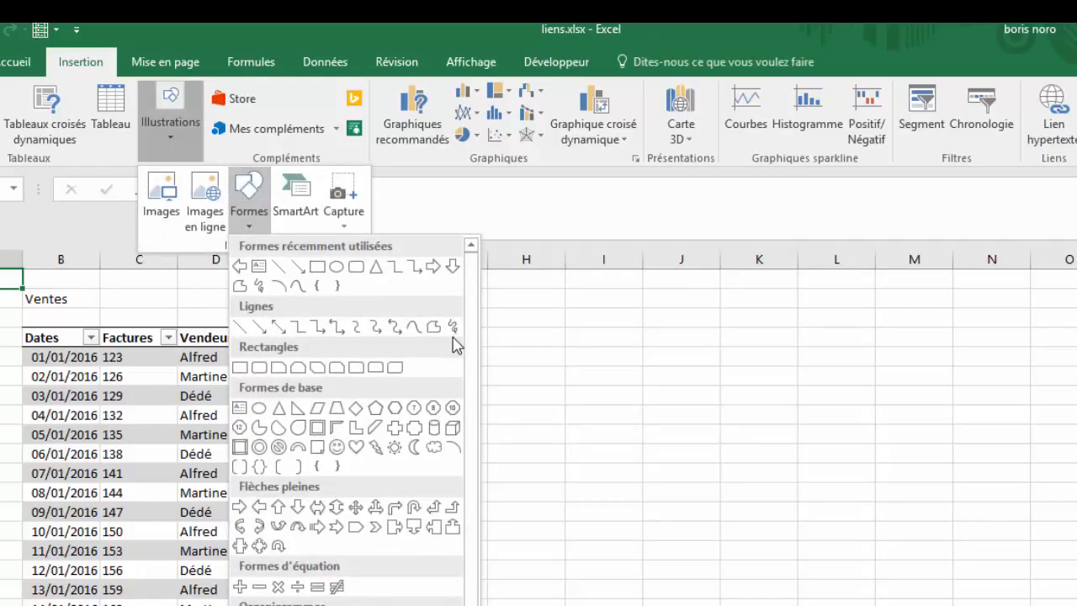
click(258, 506)
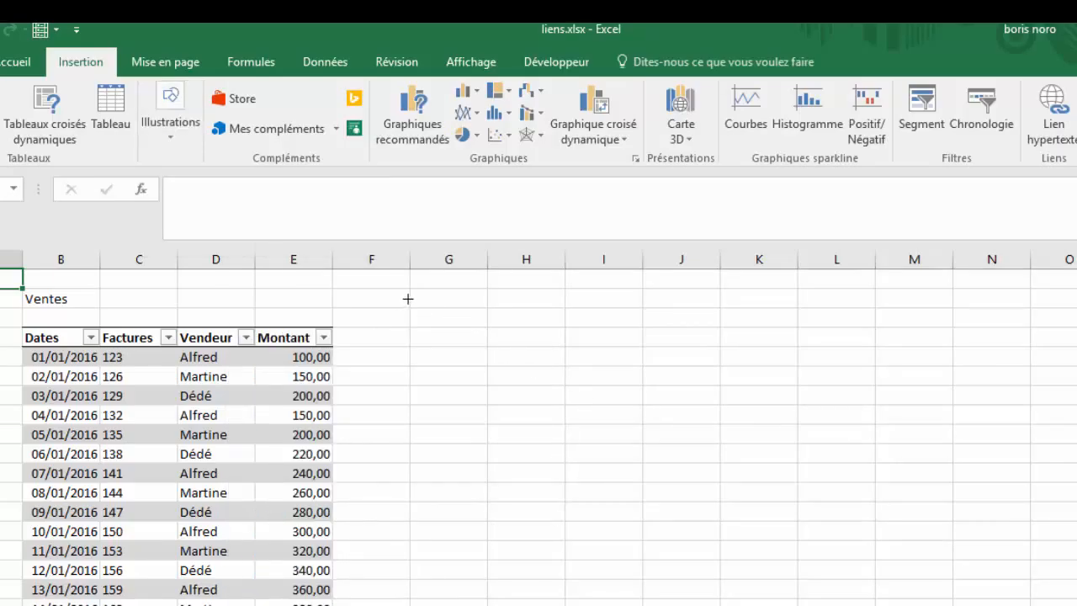
drag(445, 298, 518, 359)
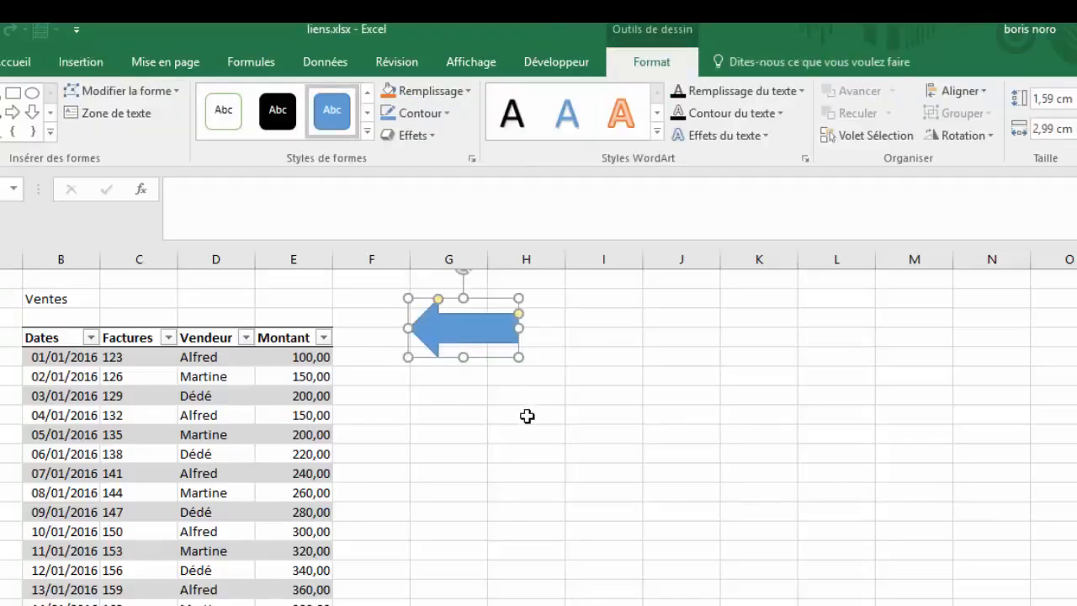
click(367, 136)
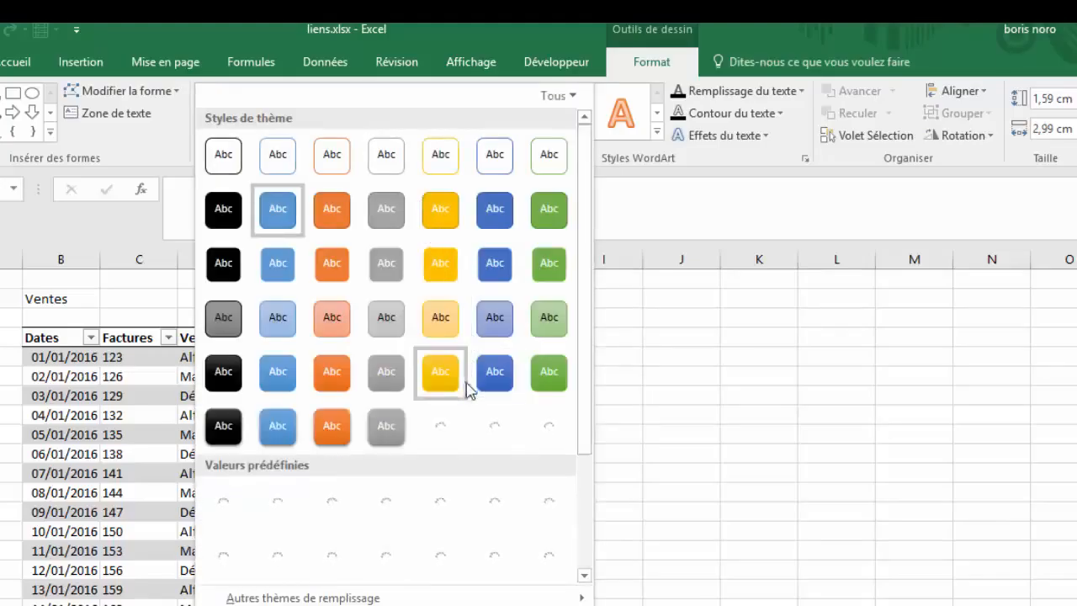
click(386, 320)
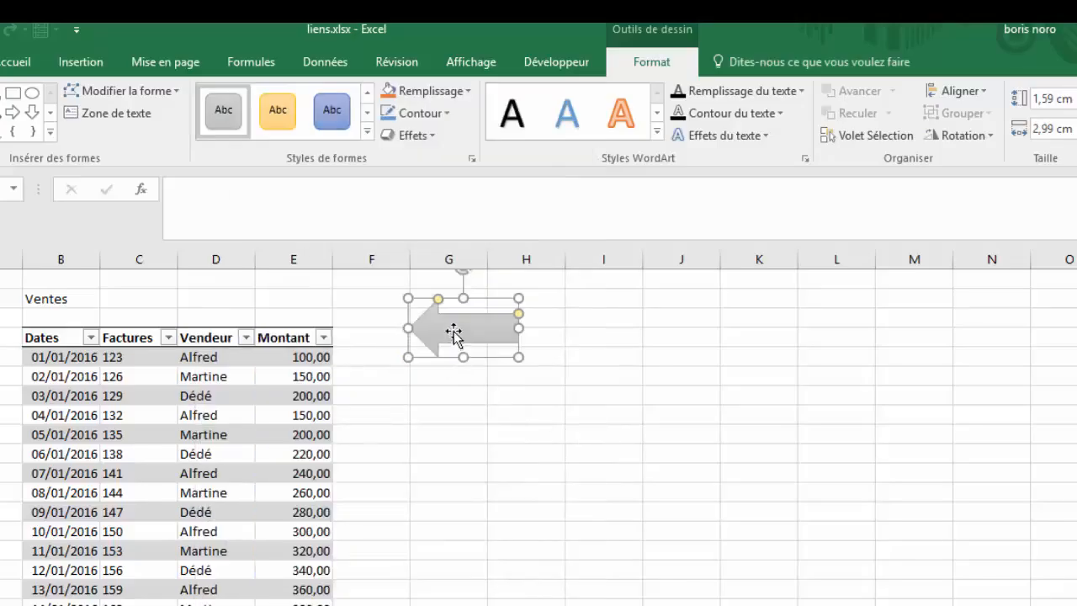
Step: Add the text "Menu" to the grey arrow on the ventes sheet and centre it horizontally
right_click(465, 334)
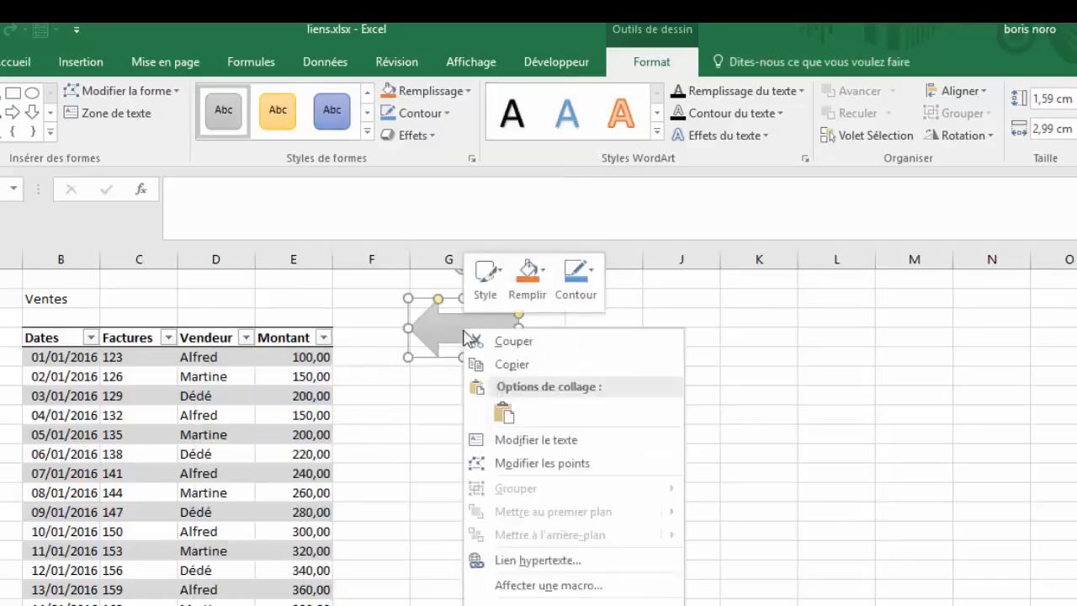
click(510, 440)
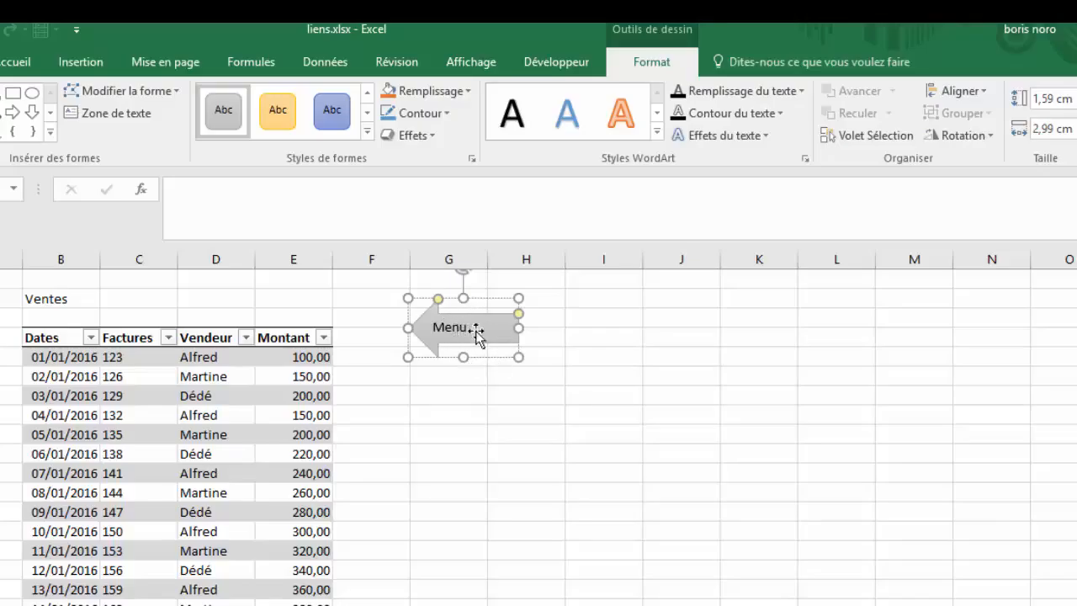
drag(465, 327, 442, 327)
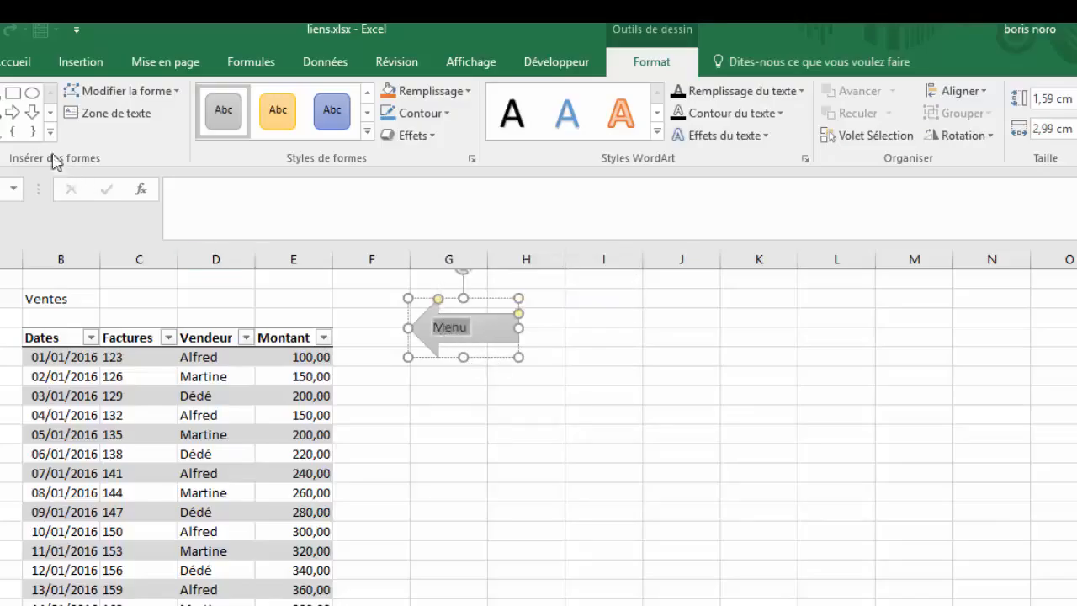
click(19, 63)
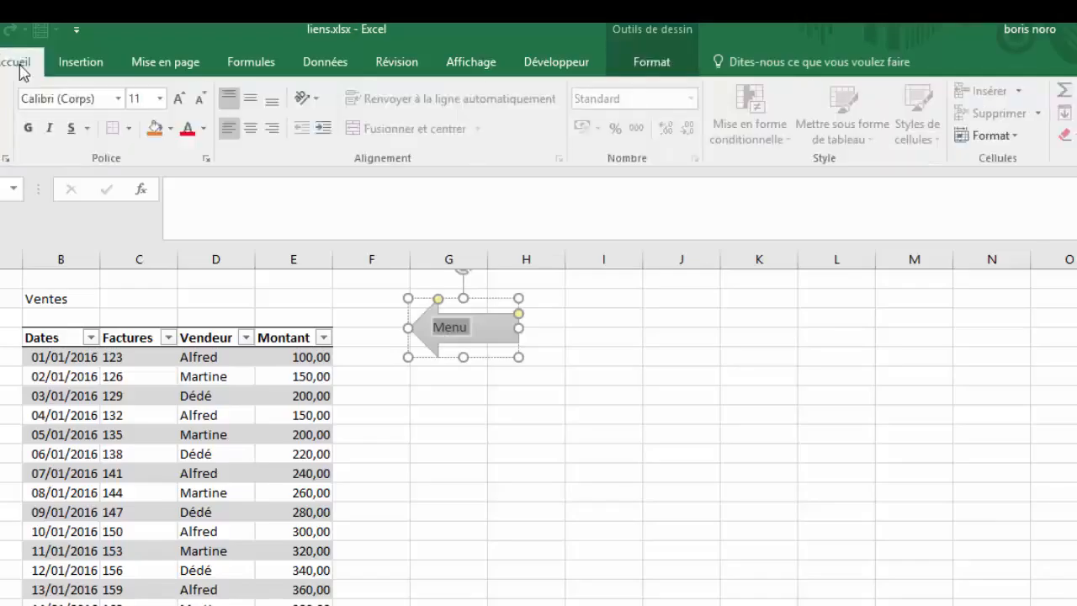
click(254, 133)
click(530, 434)
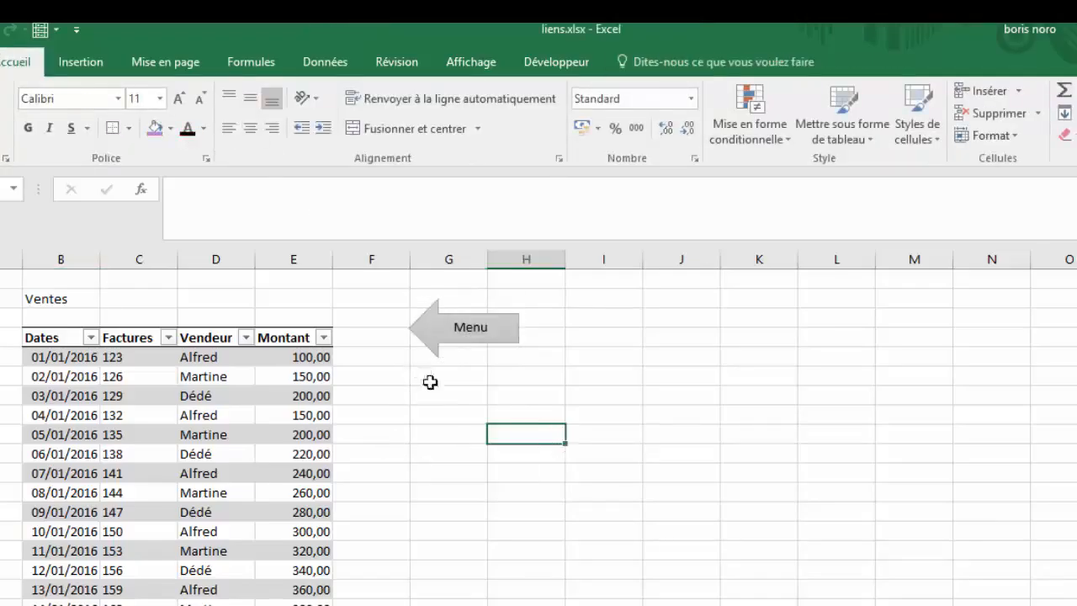
Step: Add a hyperlink from the "Menu" arrow on the ventes sheet to cell A1 of the menu sheet
right_click(437, 337)
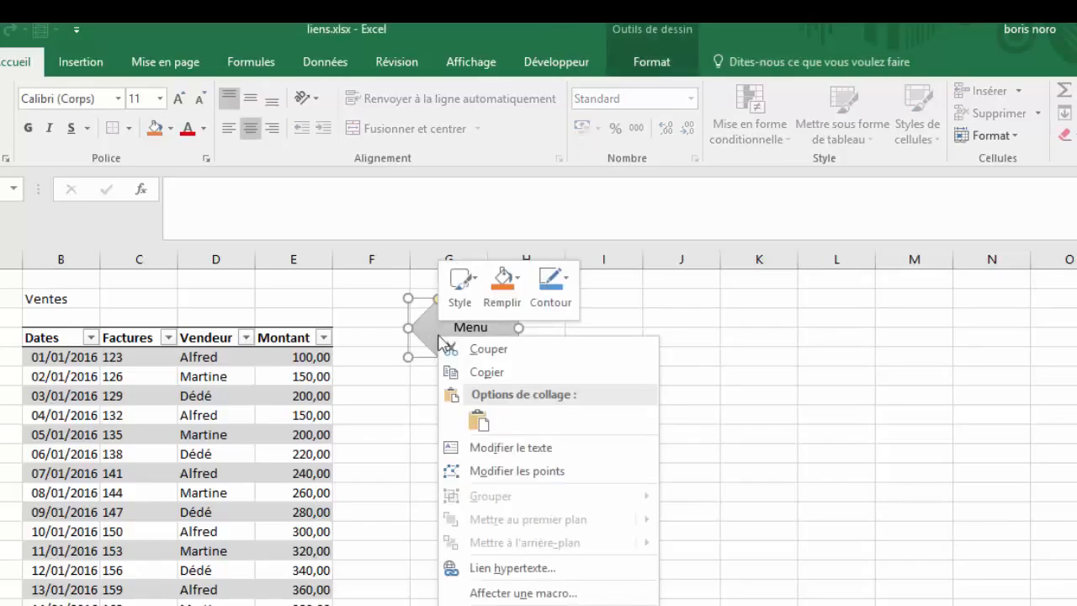
click(510, 567)
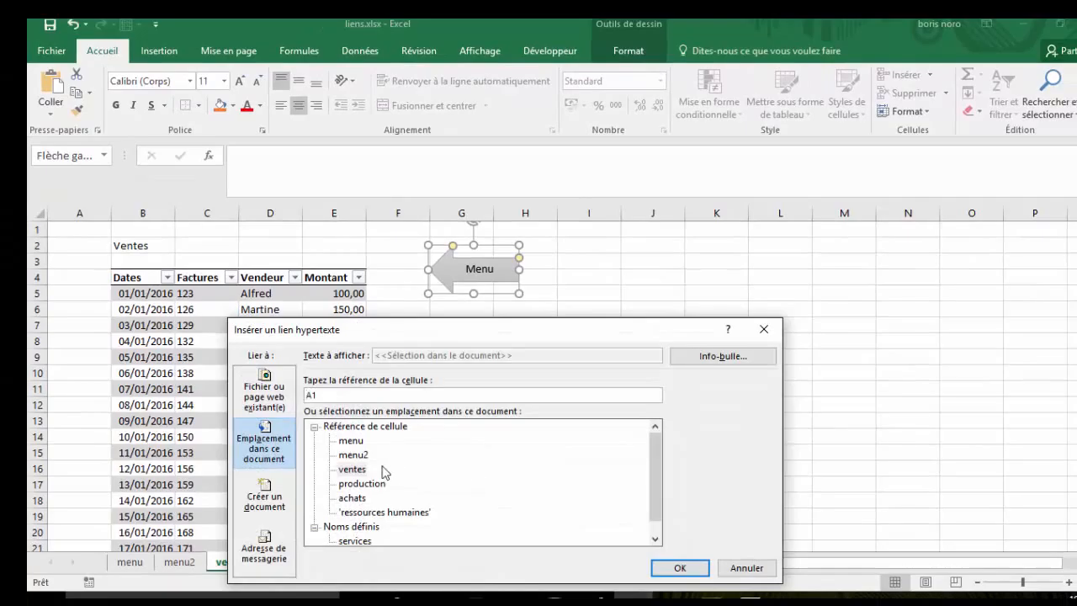
click(352, 441)
click(679, 568)
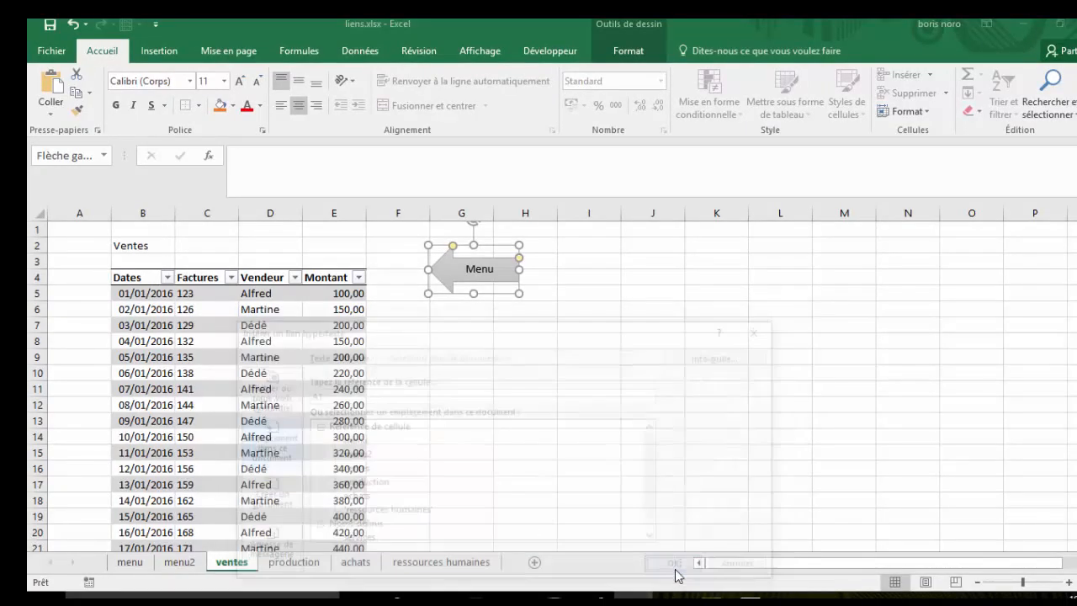
click(657, 361)
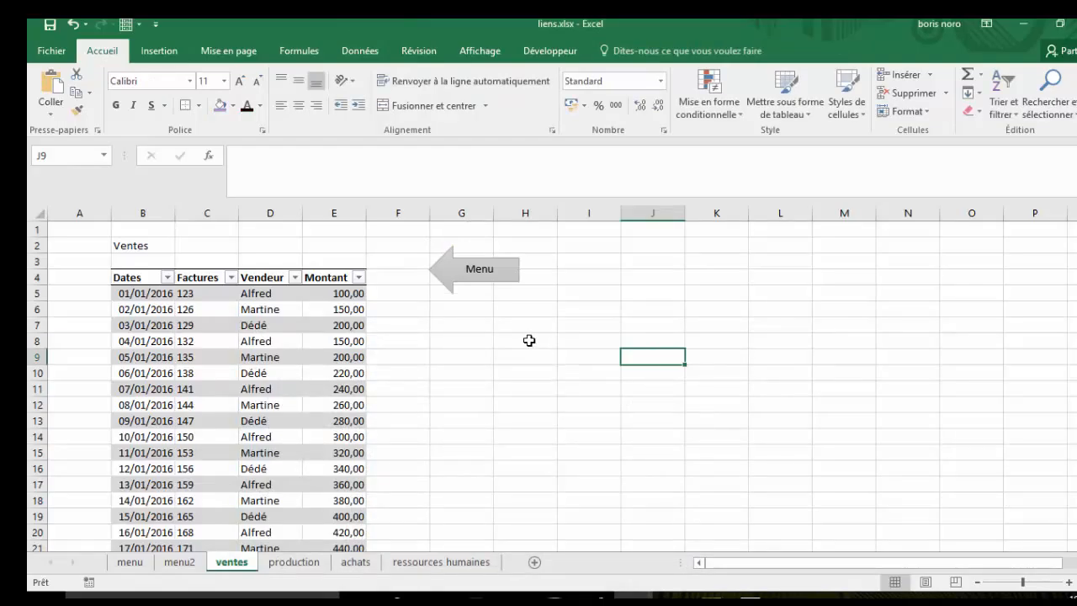
Step: Copy the linked "Menu" arrow to the production sheet, placing it beside the table around column F, and shift it slightly upward
right_click(500, 270)
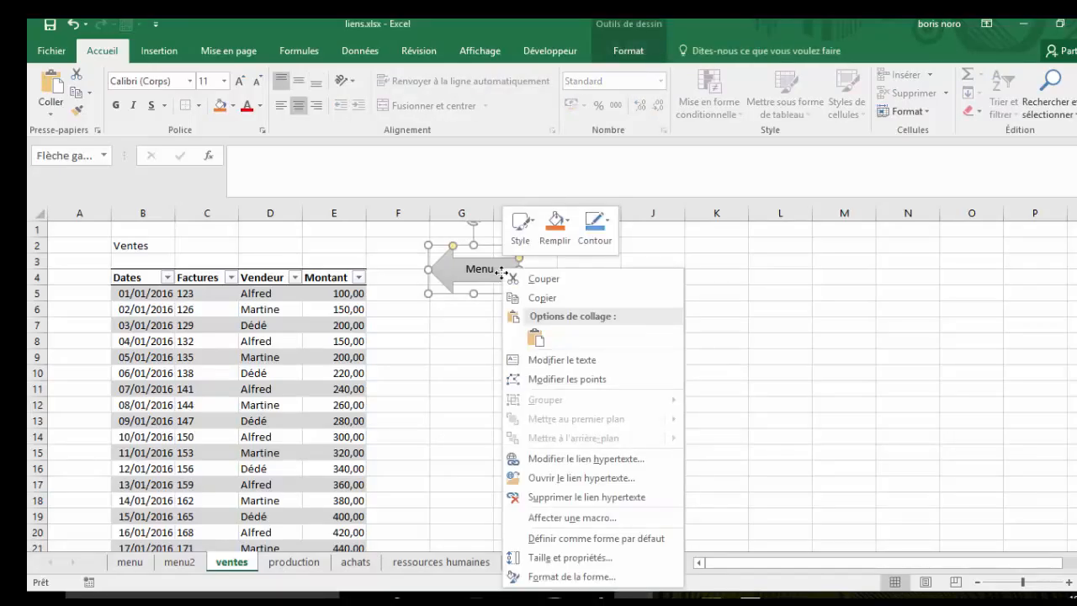
click(539, 301)
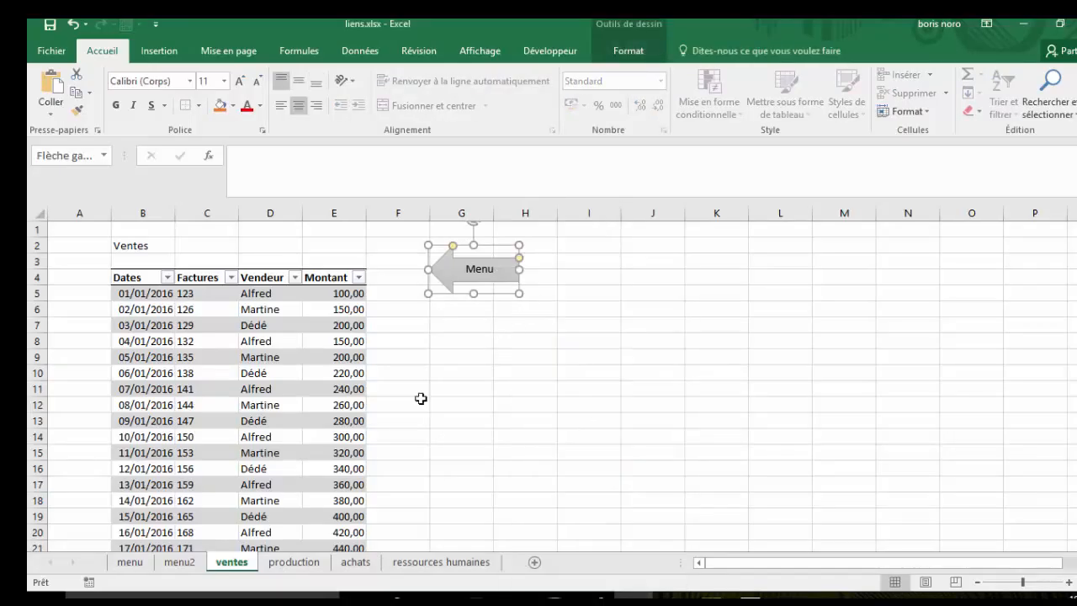
click(295, 564)
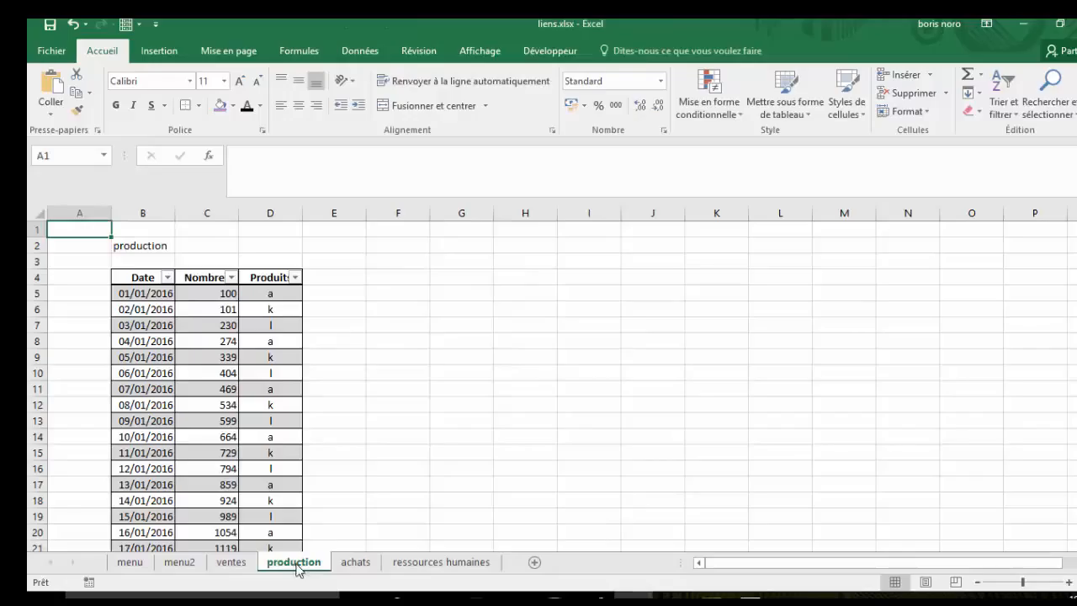
click(401, 265)
right_click(401, 265)
click(435, 316)
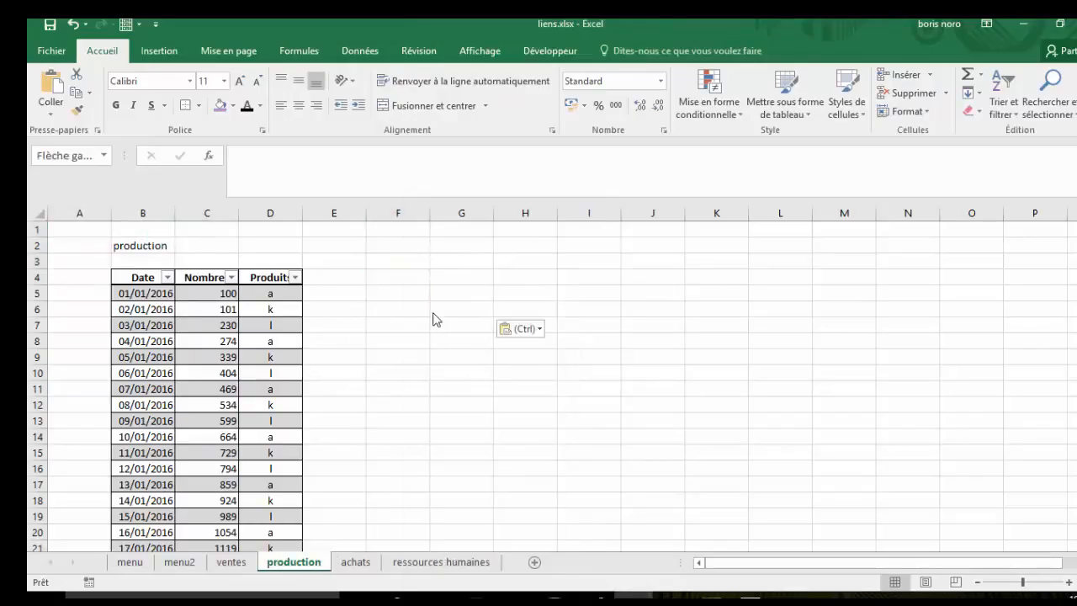
drag(429, 257, 428, 243)
Step: Paste the "Menu" arrow at cell G3 of the achats sheet
click(356, 563)
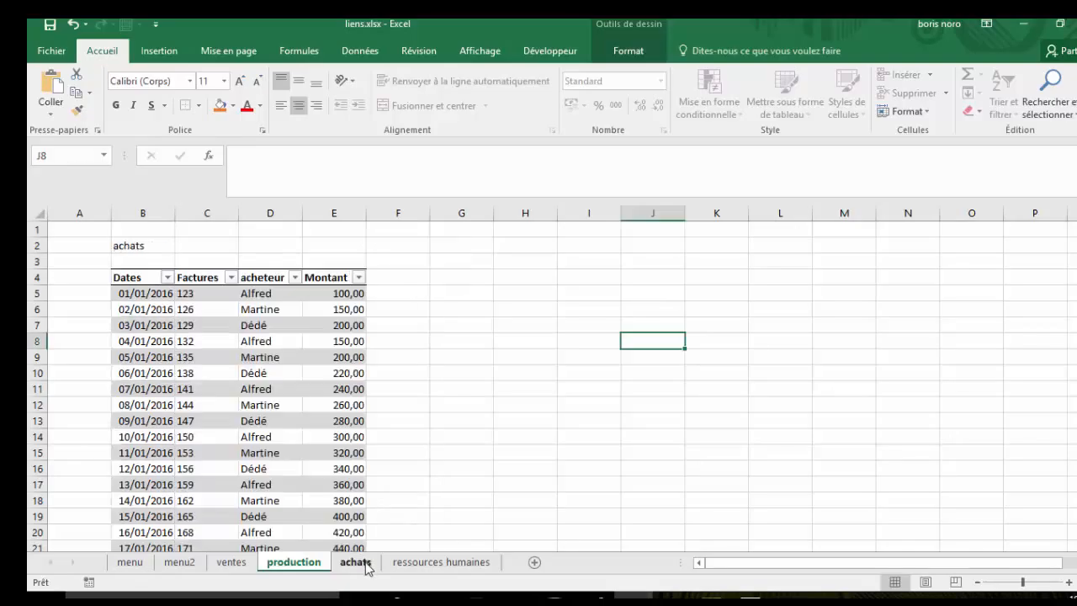
click(463, 259)
right_click(463, 259)
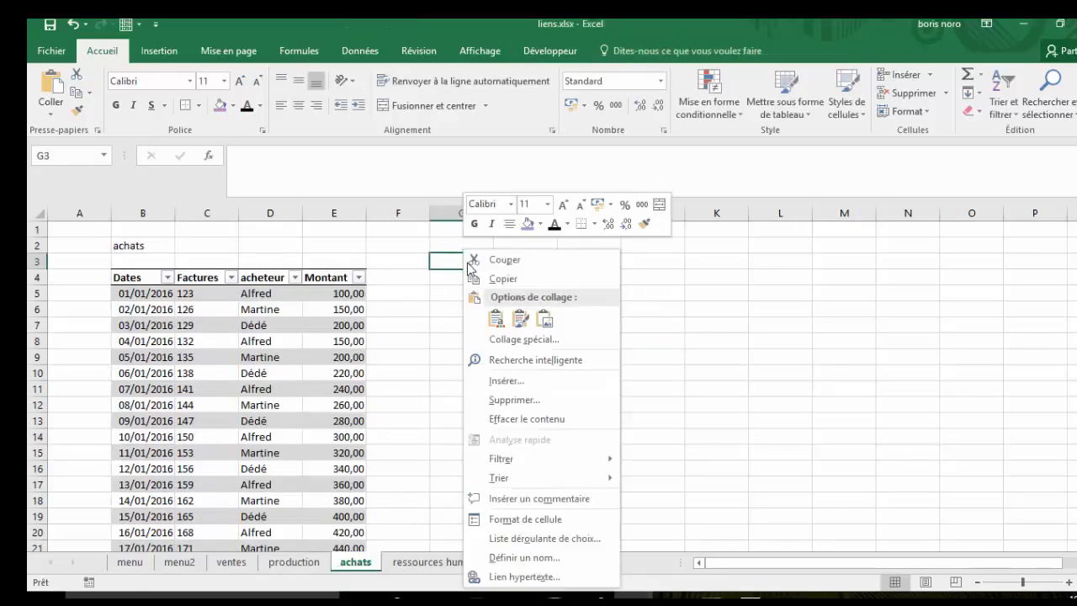
click(500, 322)
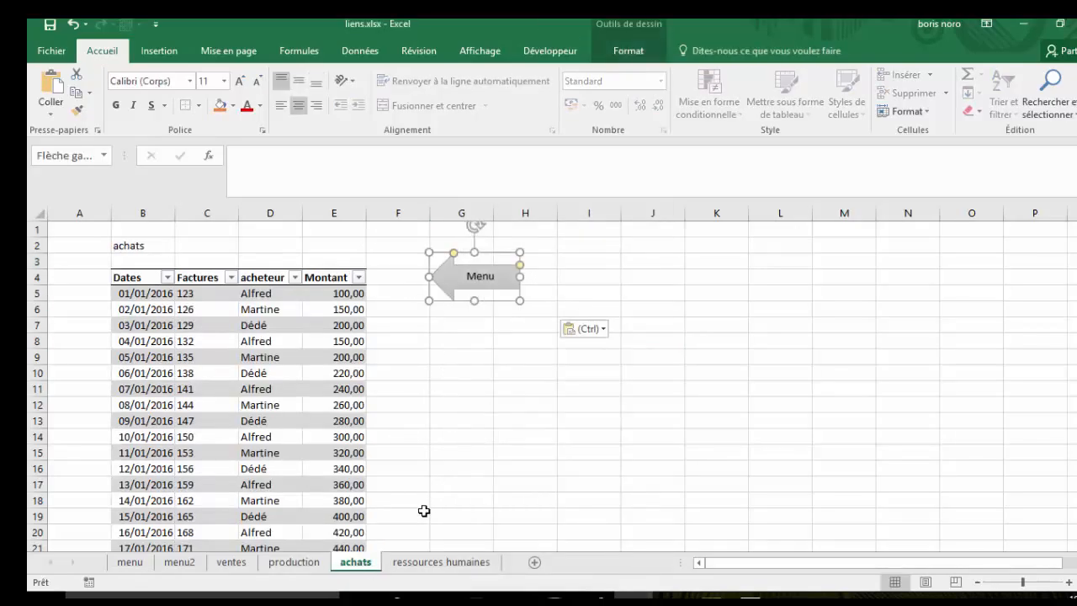
Step: Paste the "Menu" arrow at cell F3 of the ressources humaines sheet and deselect it
click(423, 563)
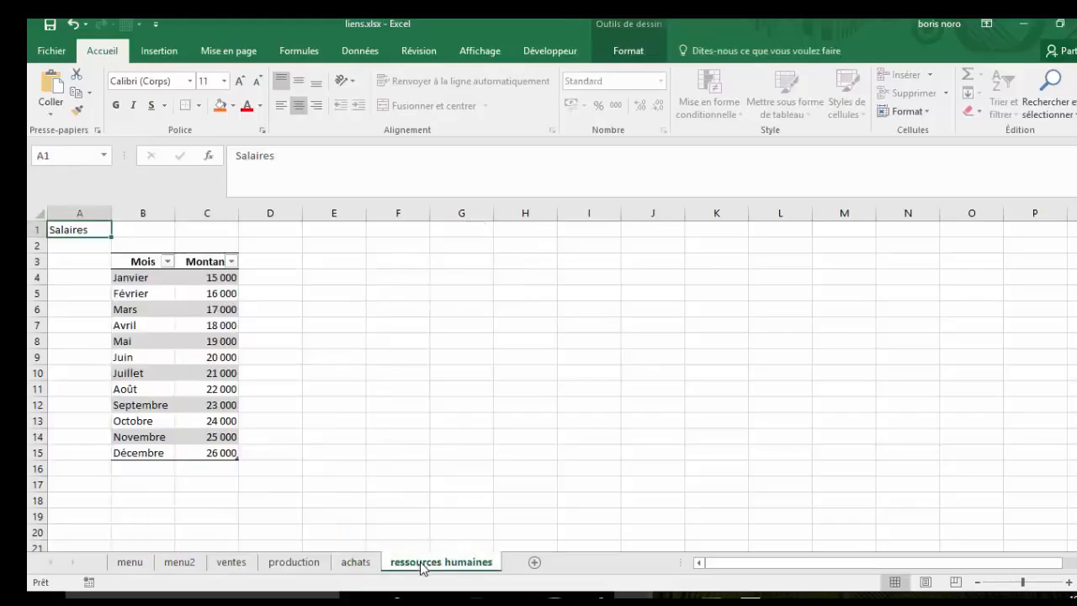
click(379, 263)
right_click(379, 262)
click(411, 318)
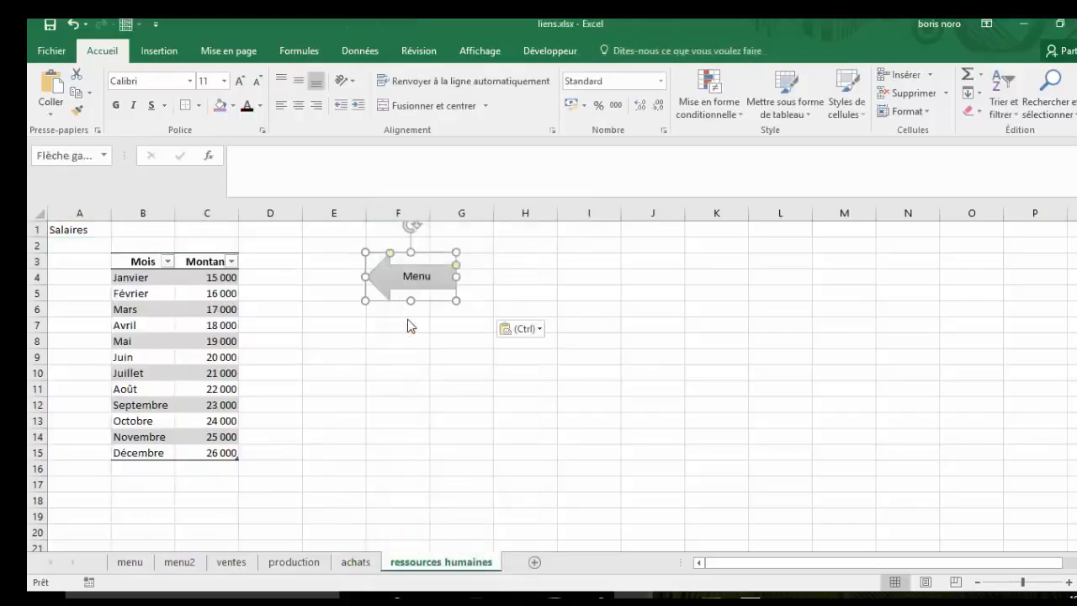
click(410, 326)
click(378, 356)
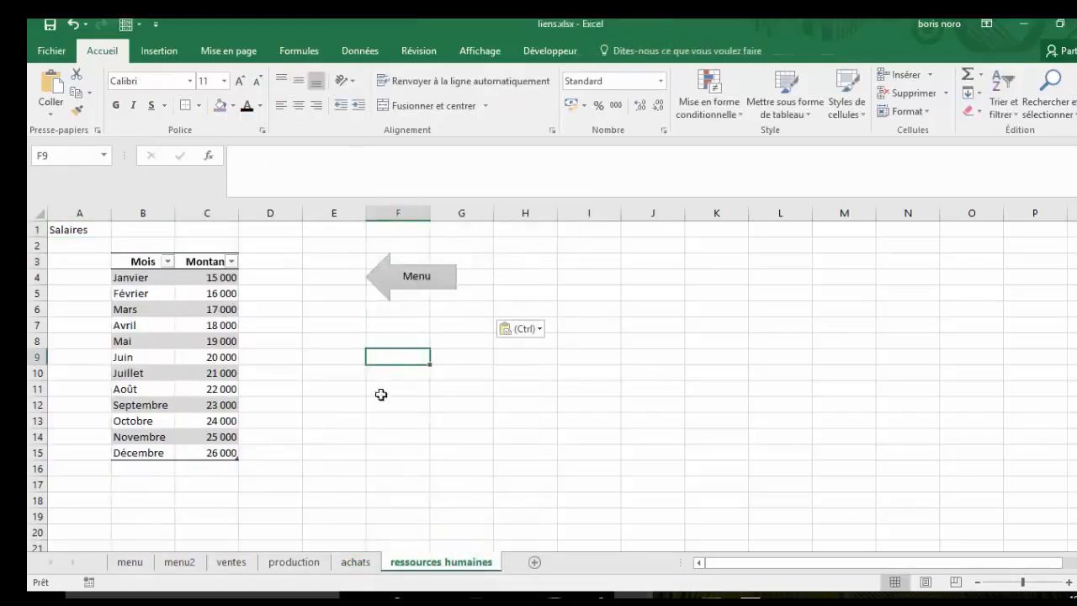
click(486, 433)
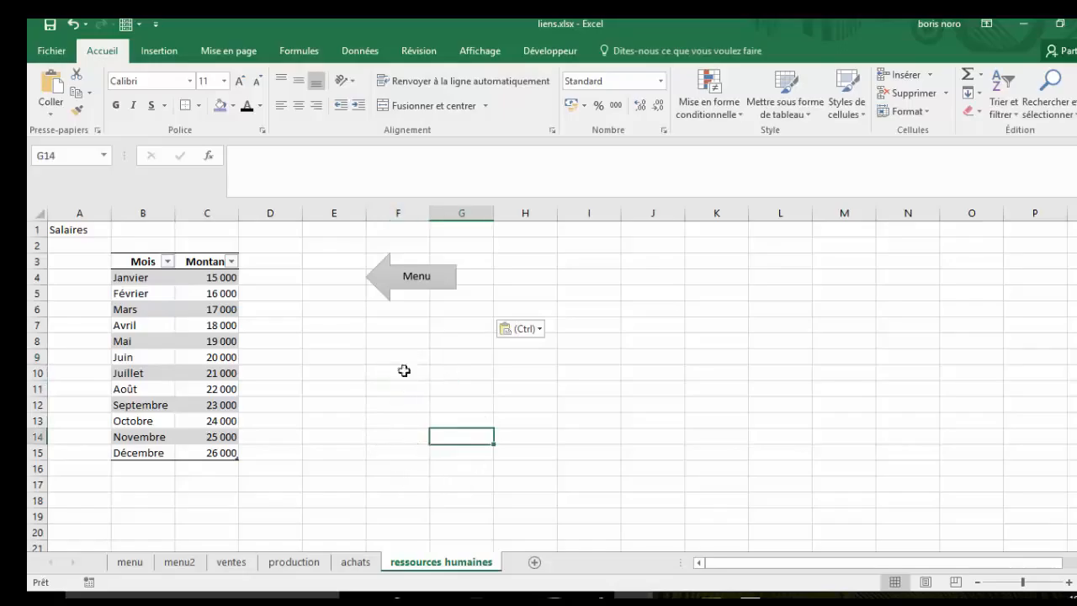
Step: Test the "Menu" arrows on the ressources humaines, achats, production and ventes sheets, opening each sheet through its menu rectangle
click(417, 285)
click(315, 494)
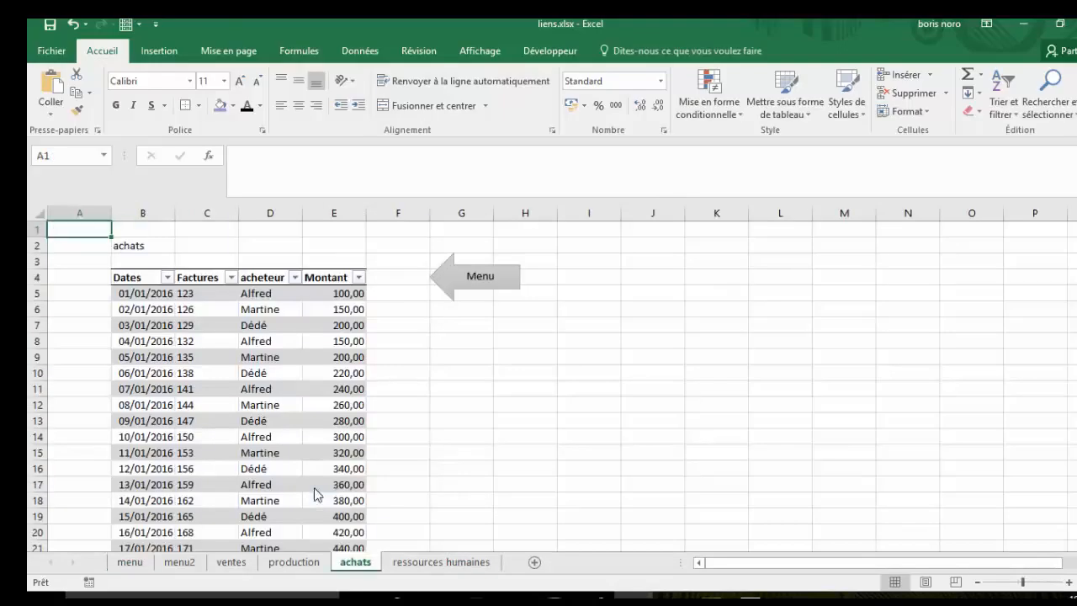
click(470, 289)
click(529, 384)
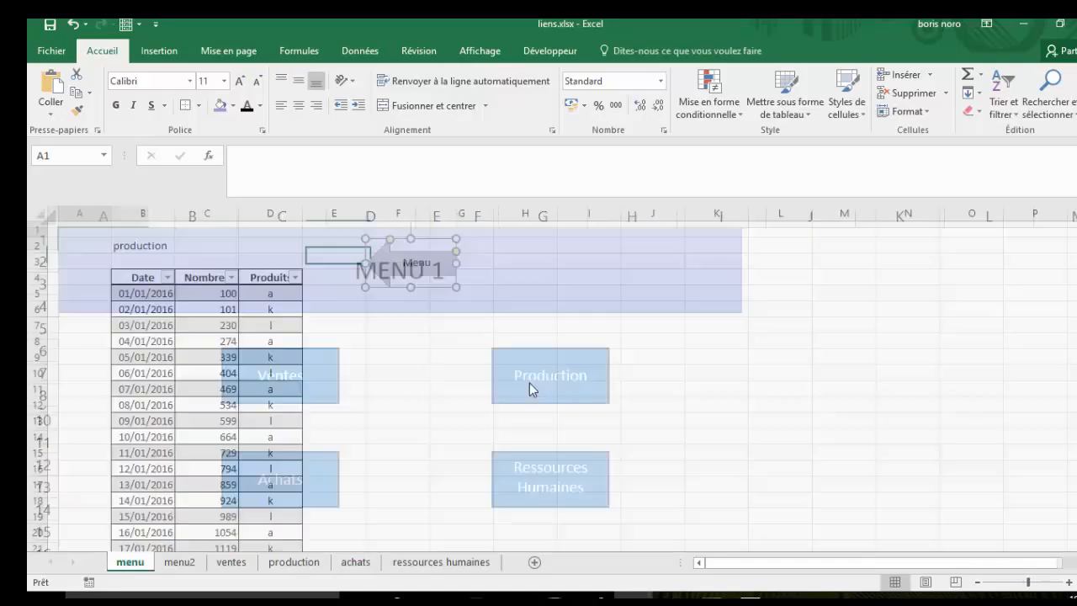
click(411, 263)
click(523, 480)
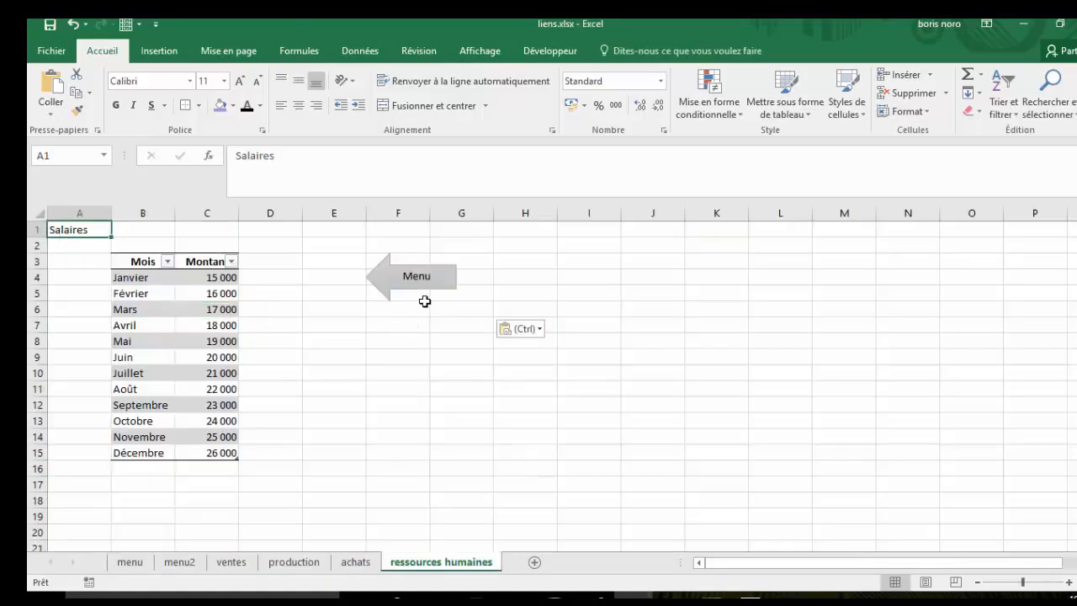
click(422, 282)
click(300, 378)
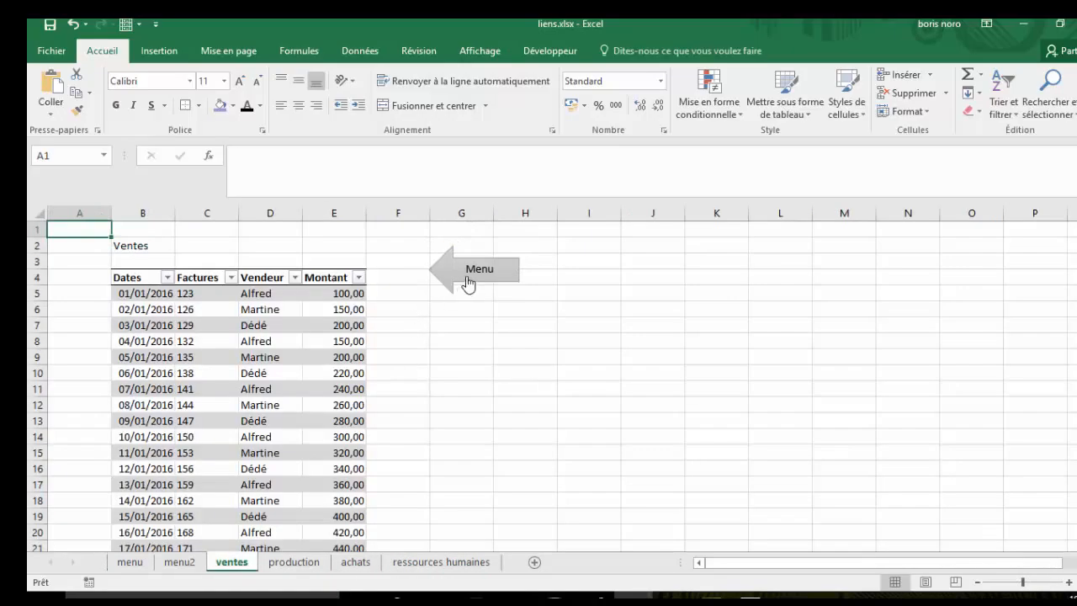
click(467, 282)
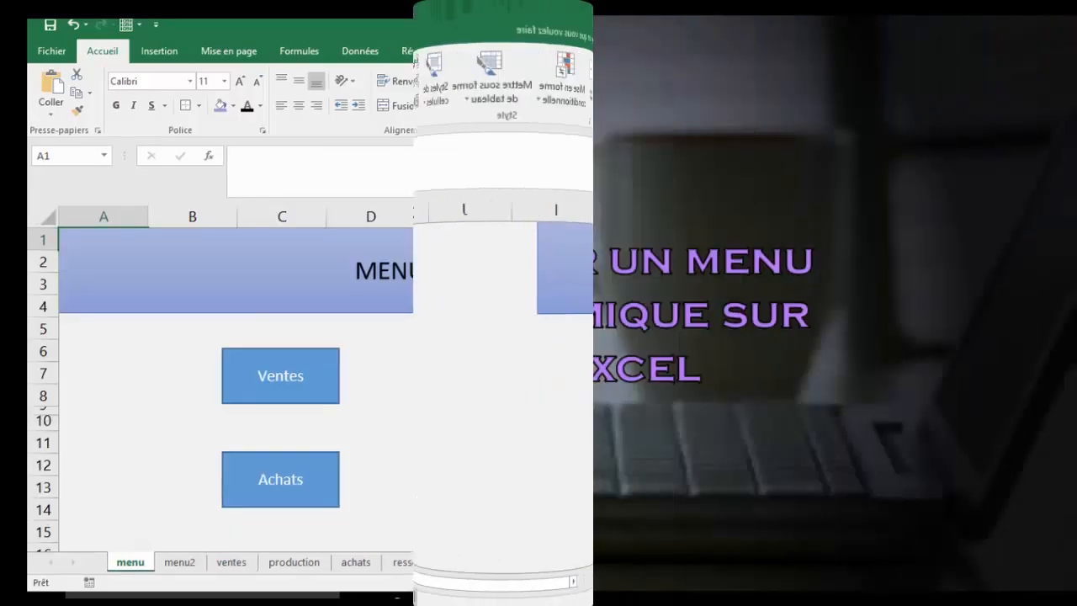